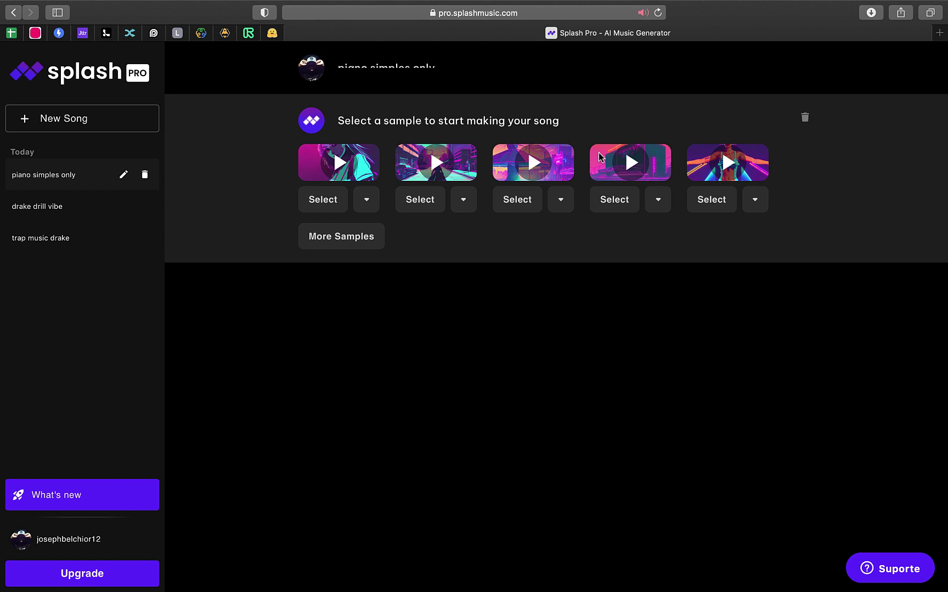
- Create a 15-second song from the third piano sample and download it
click(560, 200)
click(517, 201)
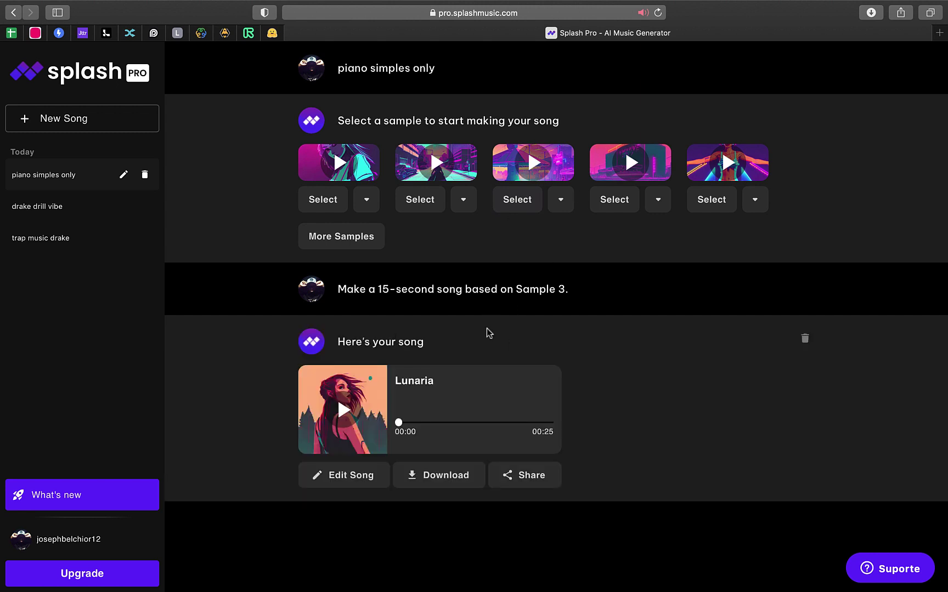
click(447, 475)
click(443, 439)
- Switch to the untitled Logic Pro X project and close the Audio Unit Validation Result window
key(ctrl+Left)
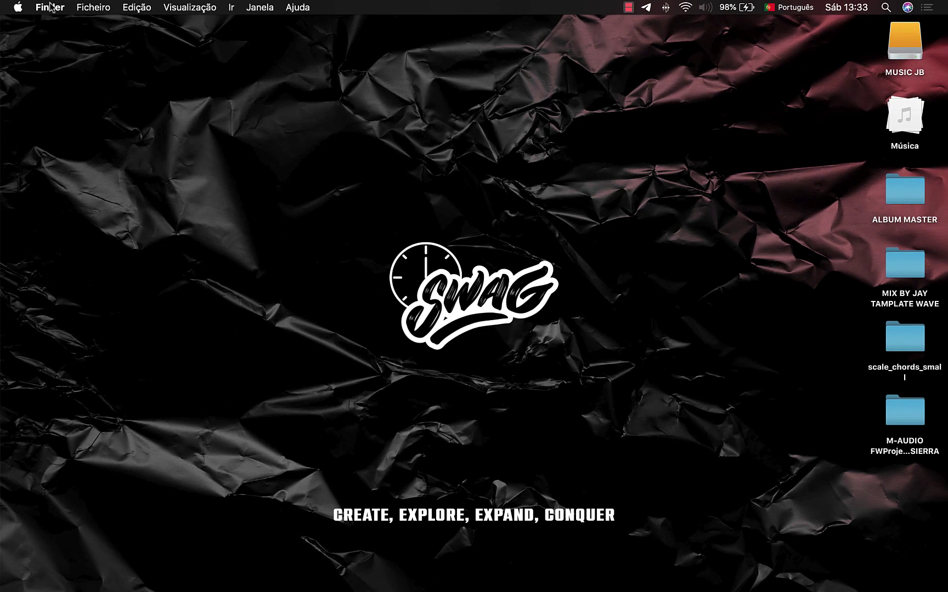
mouse_move(355, 591)
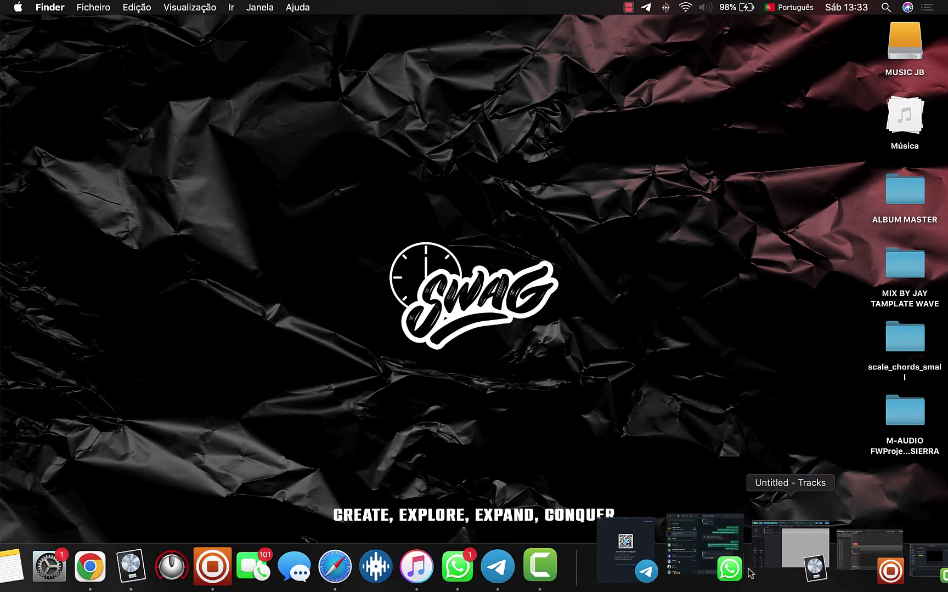
click(764, 570)
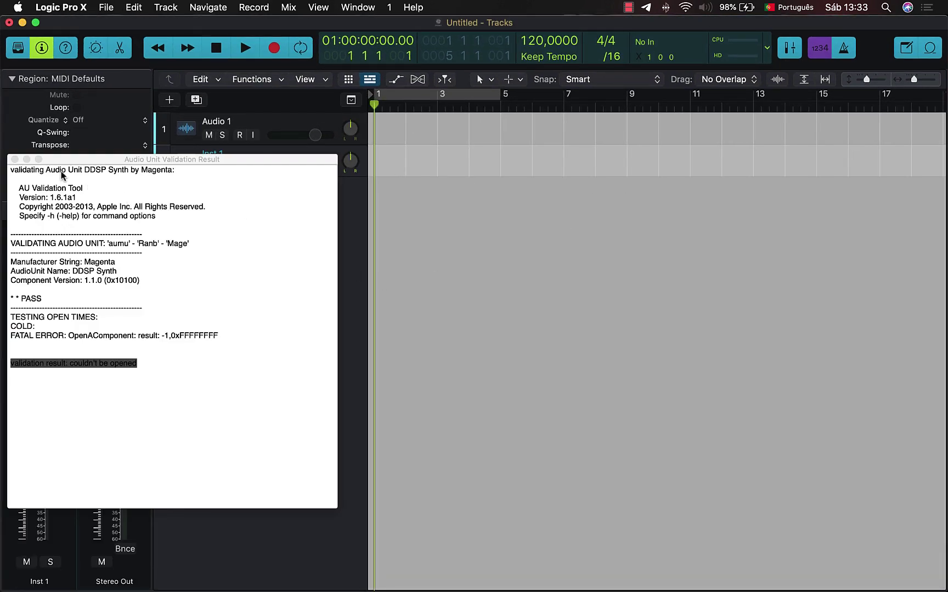
click(15, 159)
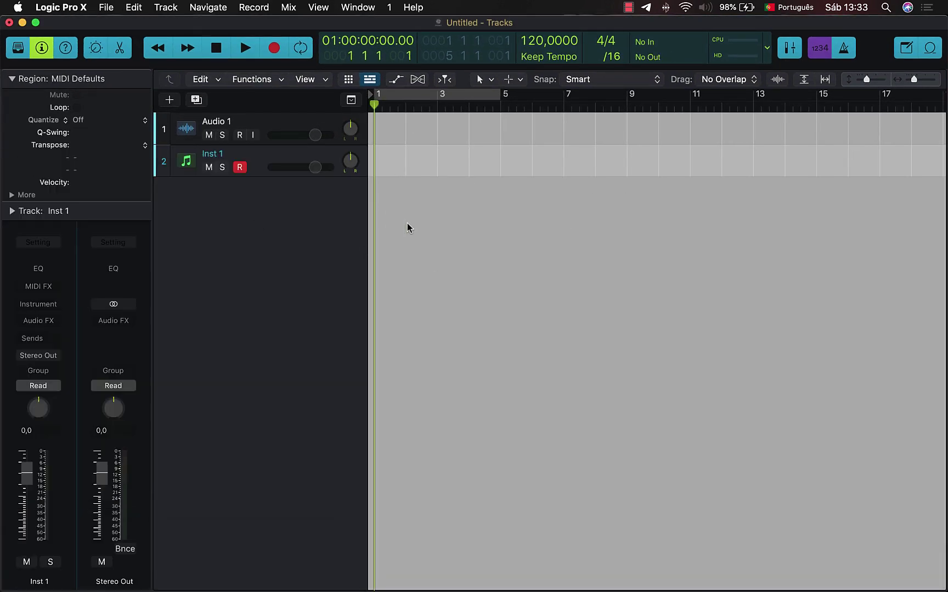
- Locate the downloaded file "Lunaria 75bpm D#major song.mp3" and import it into Logic Pro X as a new audio track starting at bar 1
key(ctrl+Right)
key(ctrl+Left)
click(37, 23)
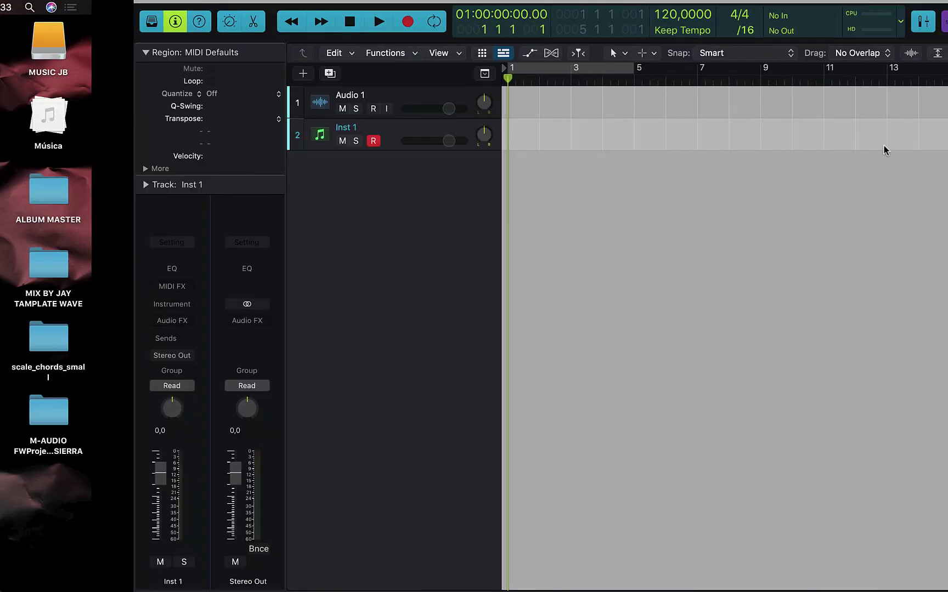
key(ctrl+Right)
click(871, 12)
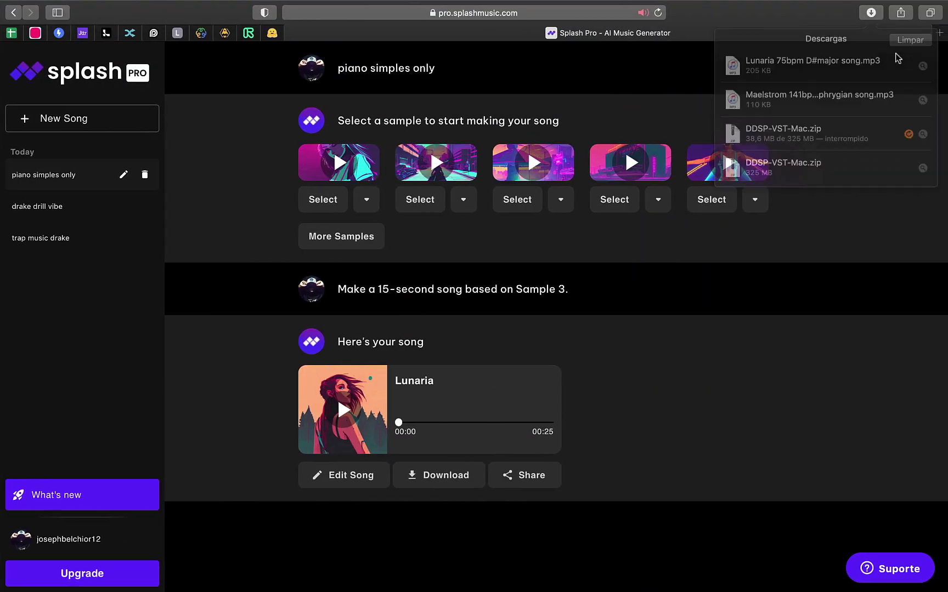
click(924, 68)
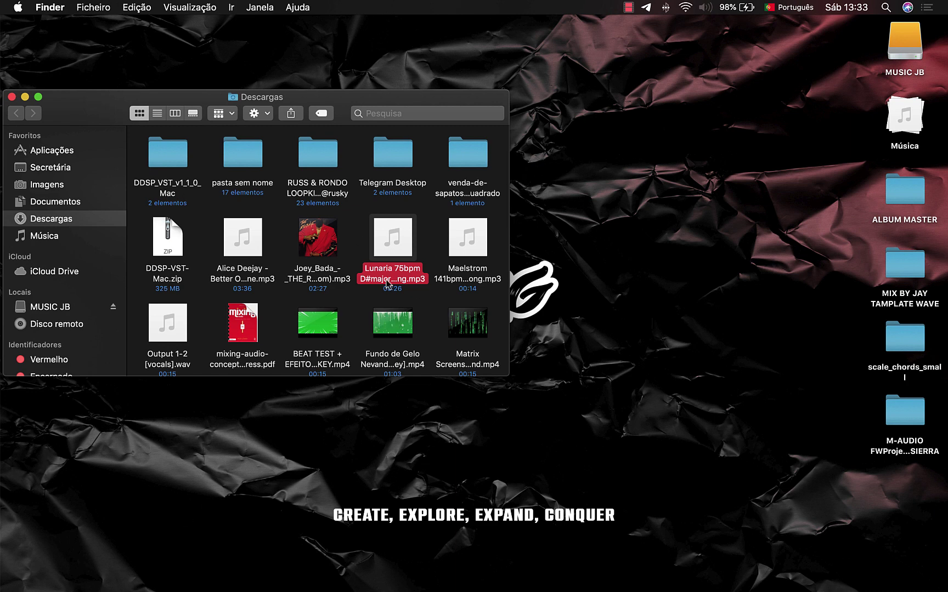
drag(387, 284, 372, 181)
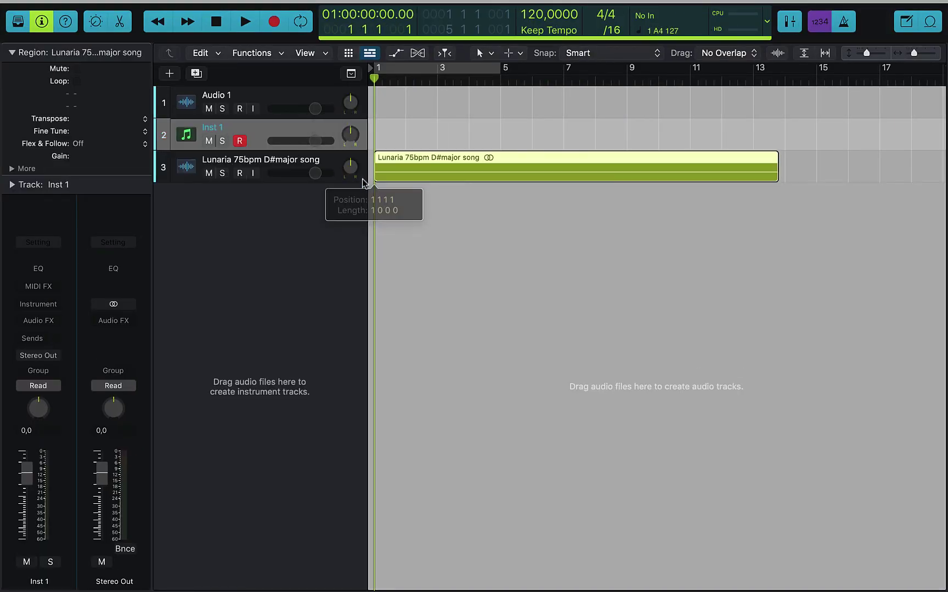
- Move the Lunaria track to the top of the track list and set the project tempo to 75
drag(244, 162, 328, 114)
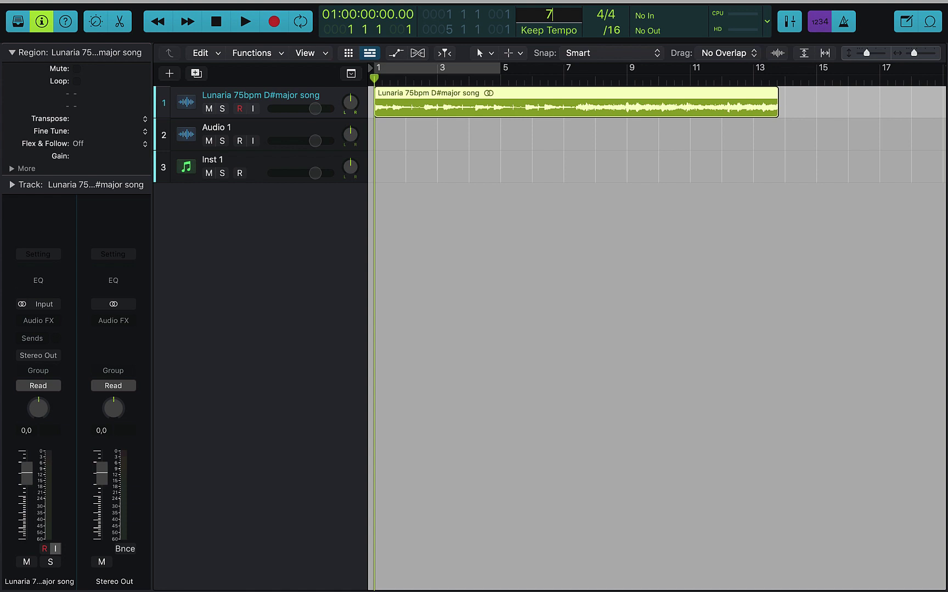
key(Return)
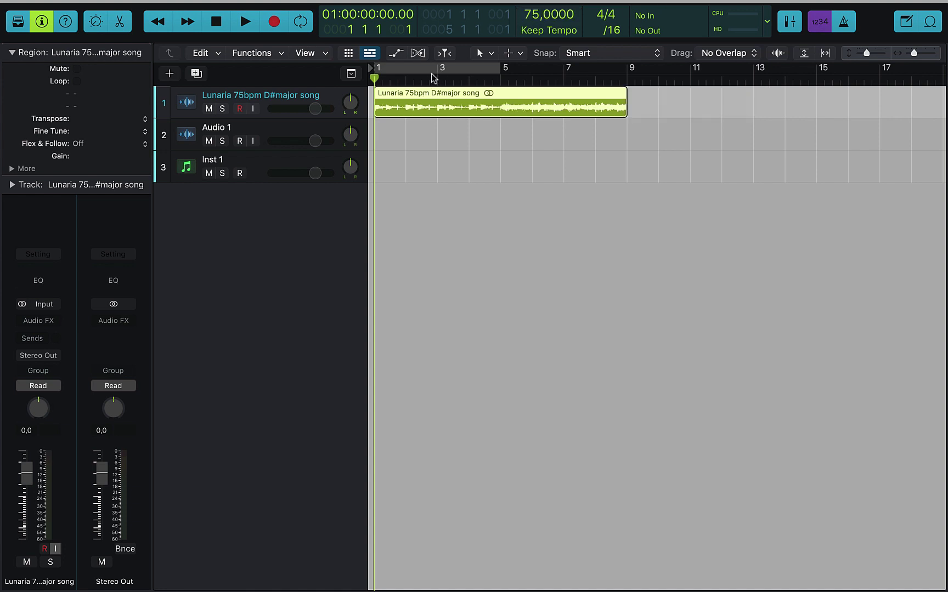
- Set the cycle range over the whole Lunaria region, bars 1 to 9, and audition it
key(space)
drag(495, 69, 628, 117)
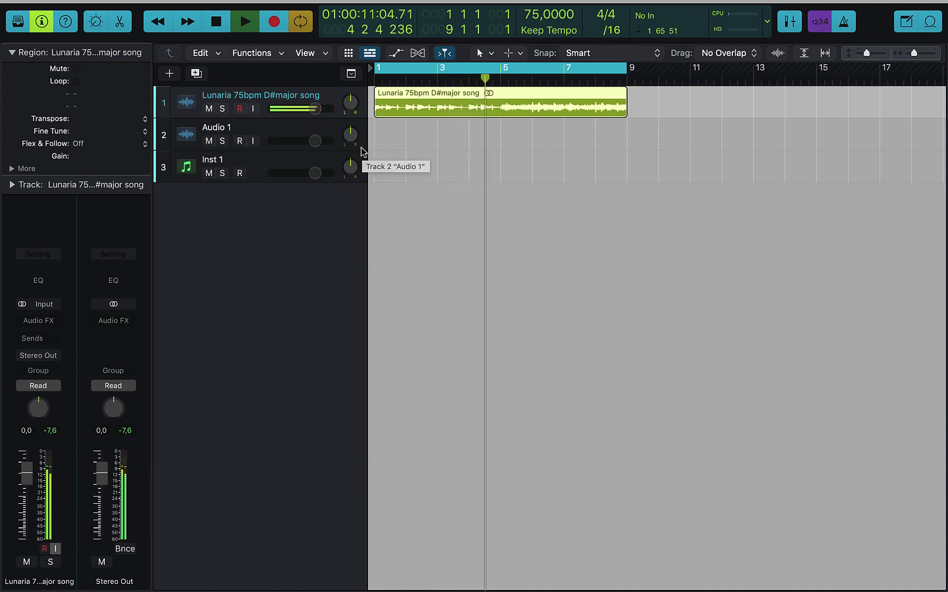
key(space)
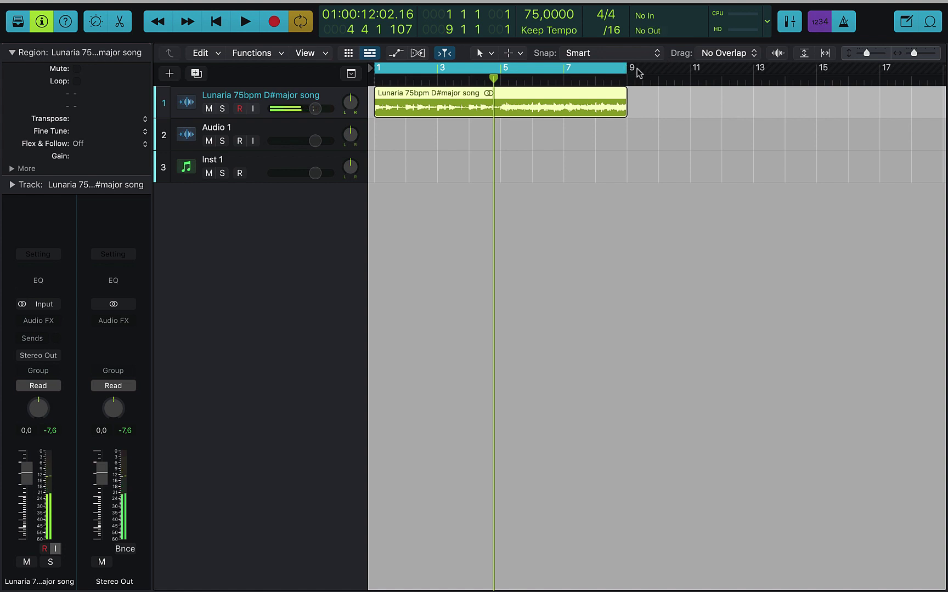
- Shorten the cycle range to bars 1 to 5 and split the Lunaria region at bar 5
drag(638, 73, 498, 116)
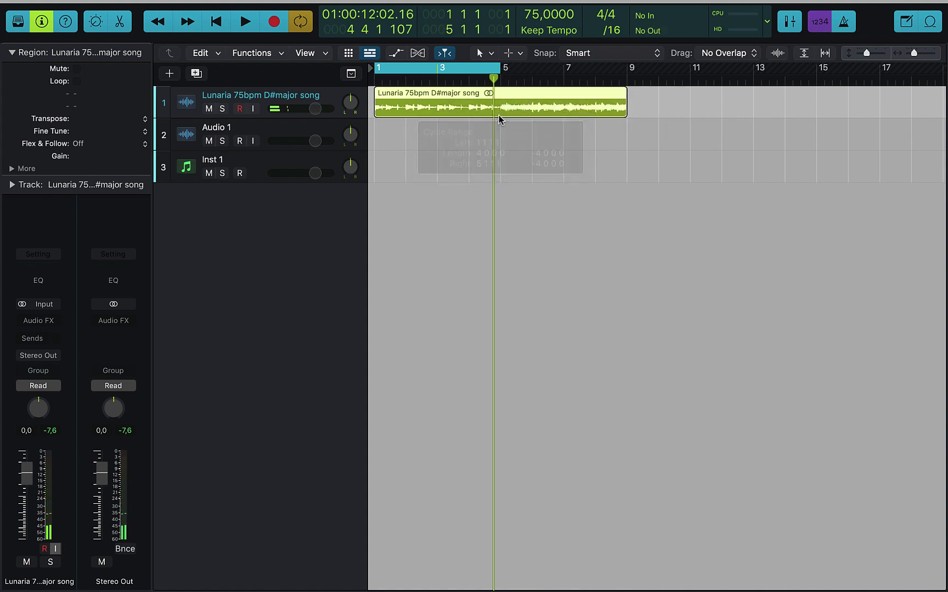
key(super+t)
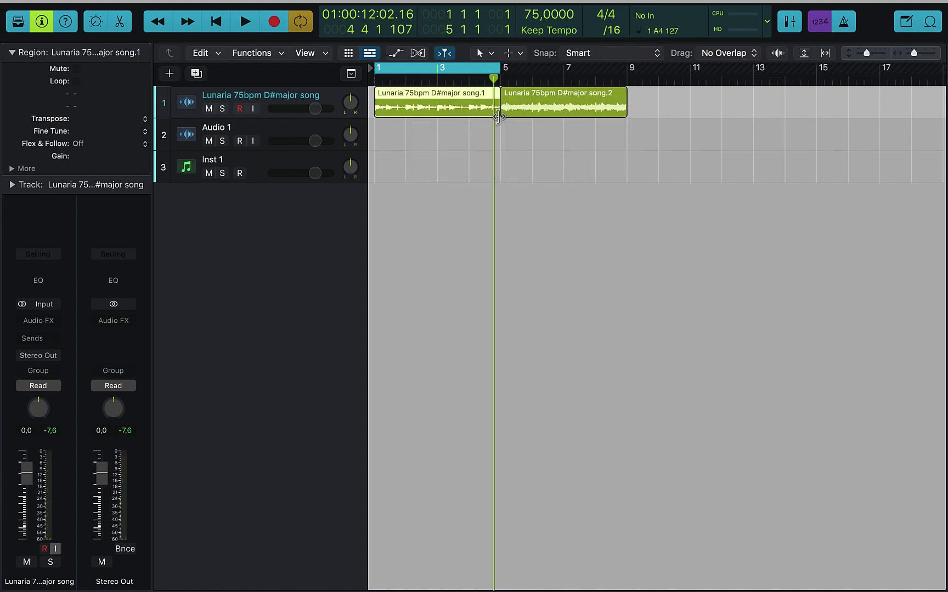
- Insert the QuikQuak Pitchwheel effect on the Lunaria track
click(39, 320)
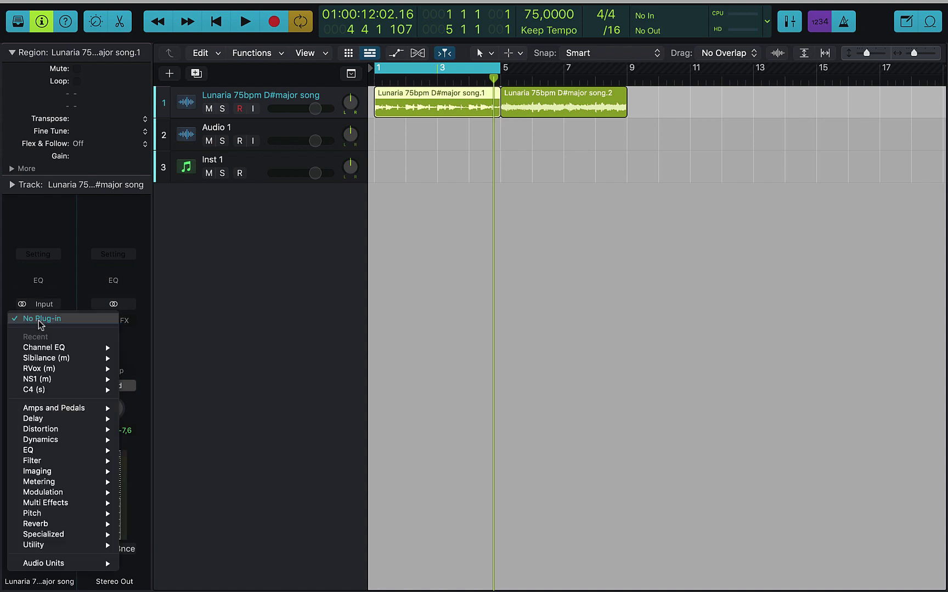
mouse_move(106, 565)
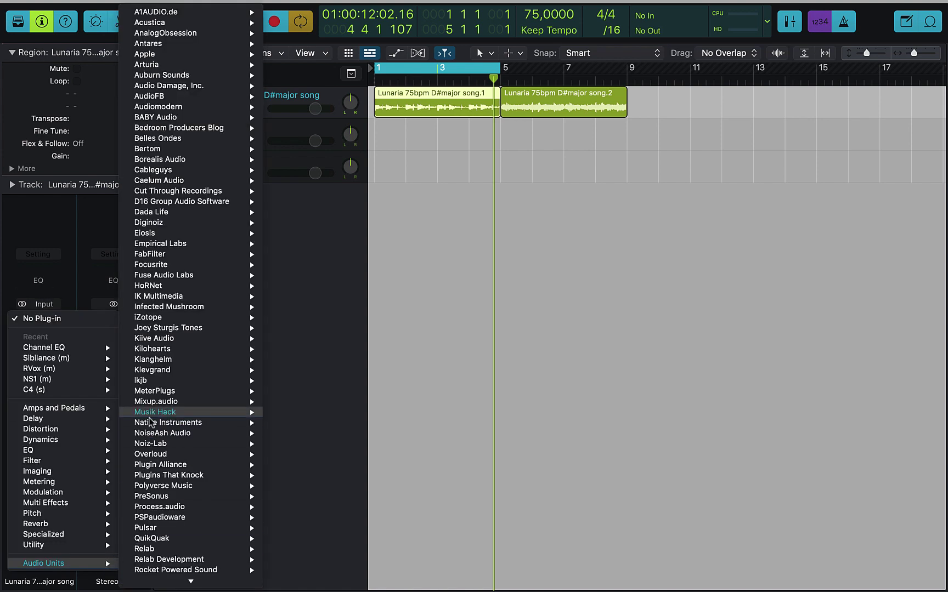
scroll(201, 449, down, 5)
mouse_move(187, 362)
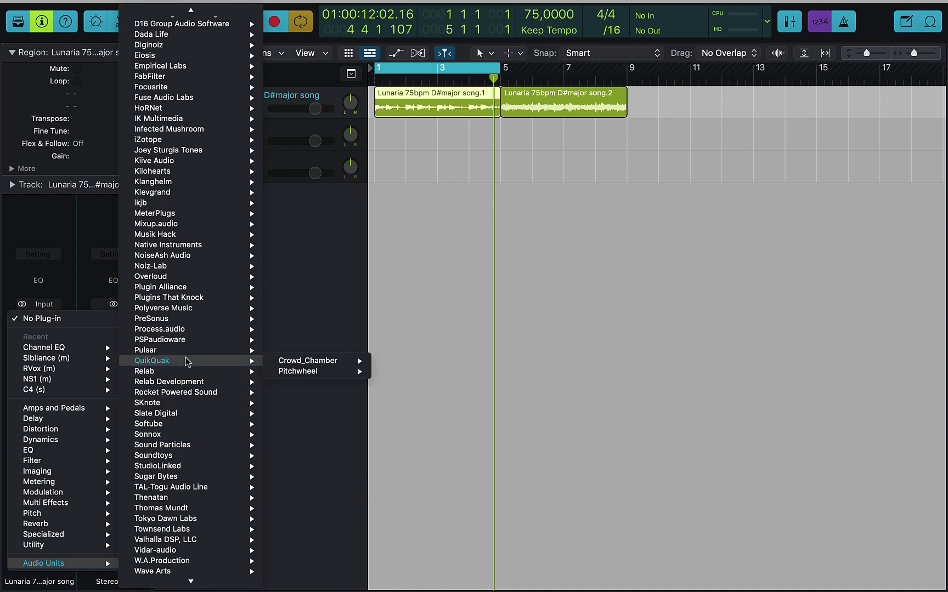
click(398, 373)
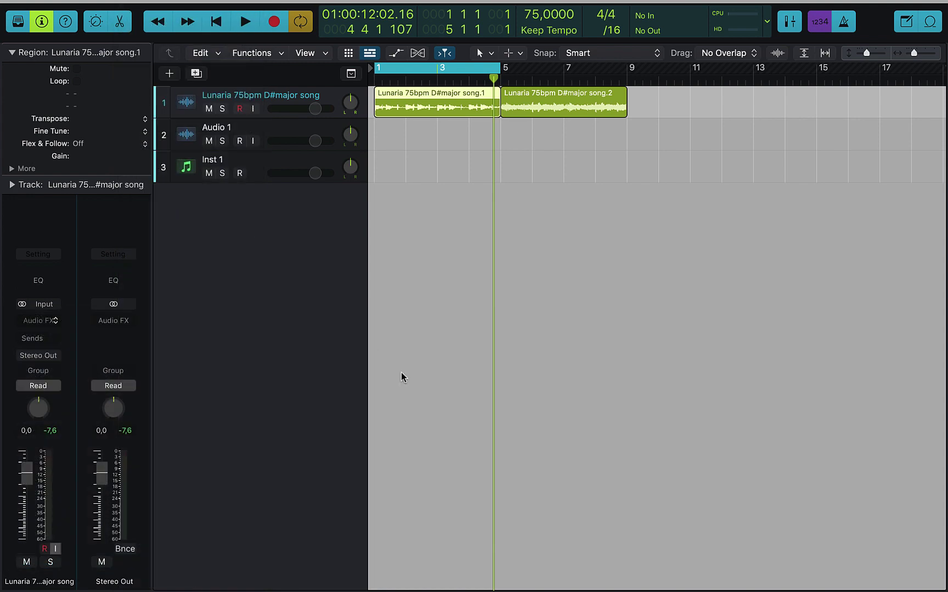
- Set Pitchwheel's pitch to +7 while auditioning the loop, and close the plug-in window
key(space)
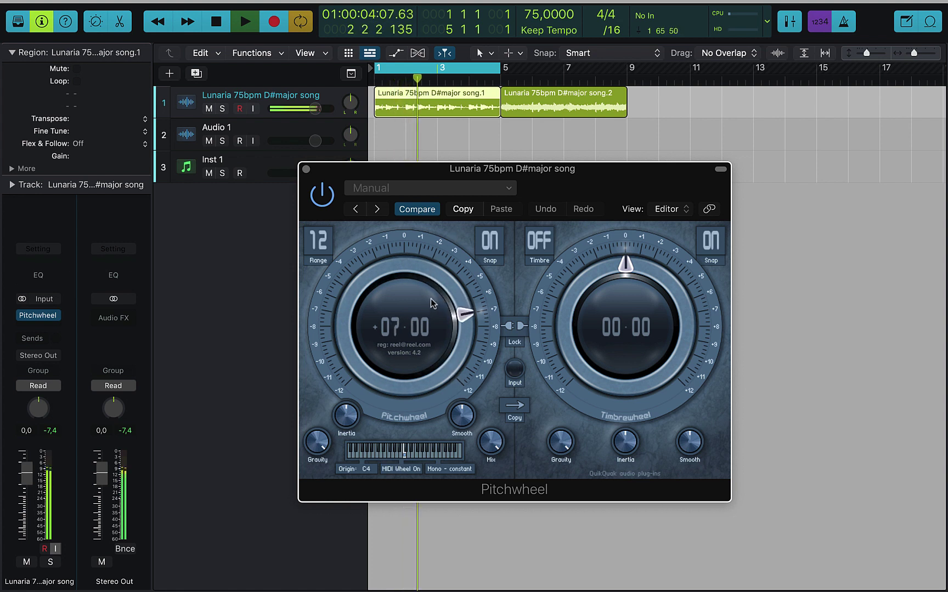
click(306, 170)
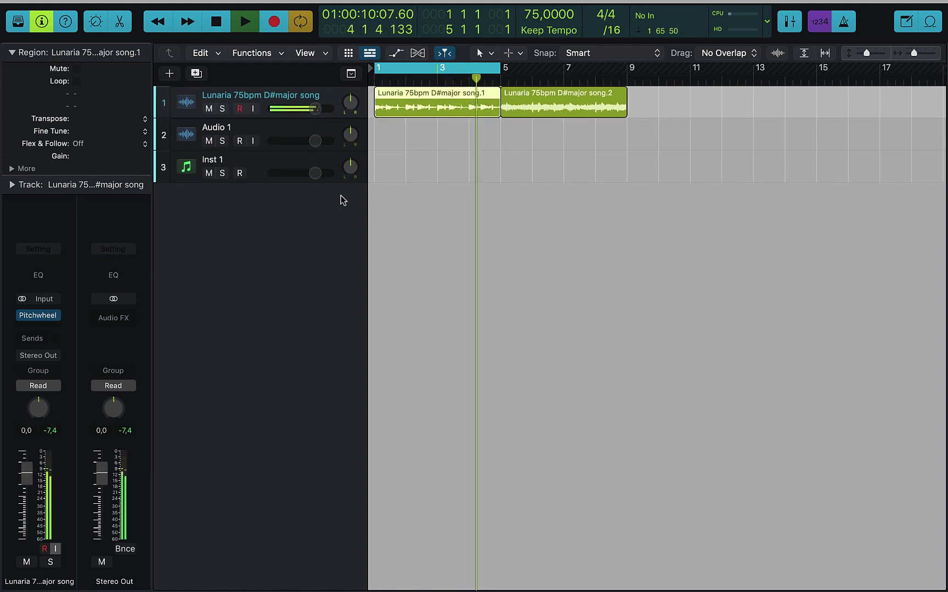
key(space)
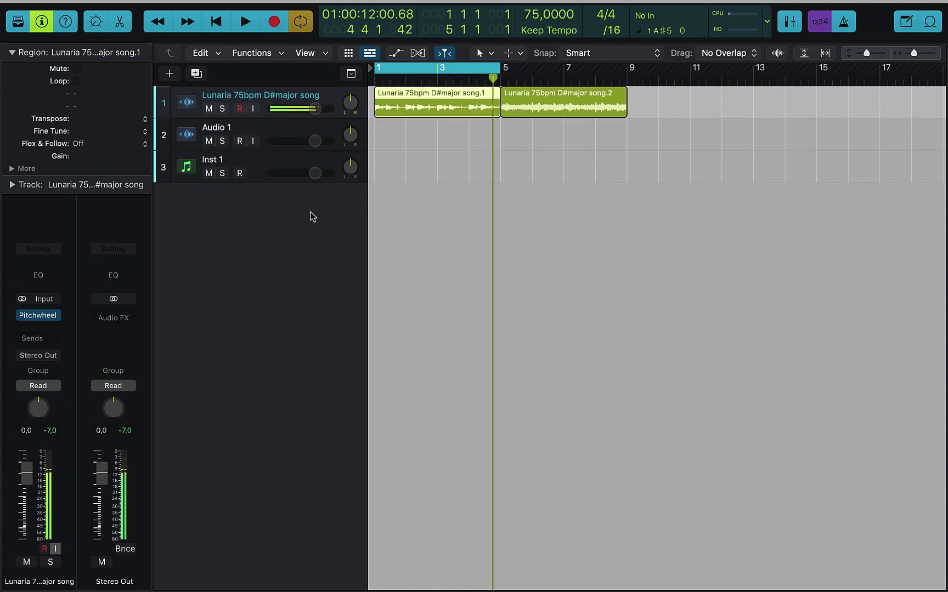
- Insert the Sugar Bytes Effectrix effect after Pitchwheel on the Lunaria track
click(53, 321)
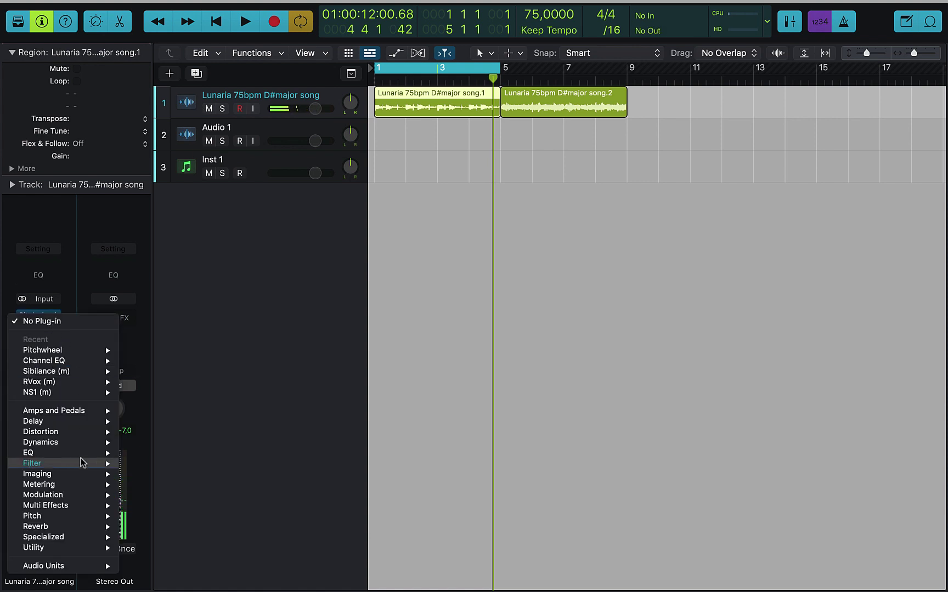
mouse_move(88, 572)
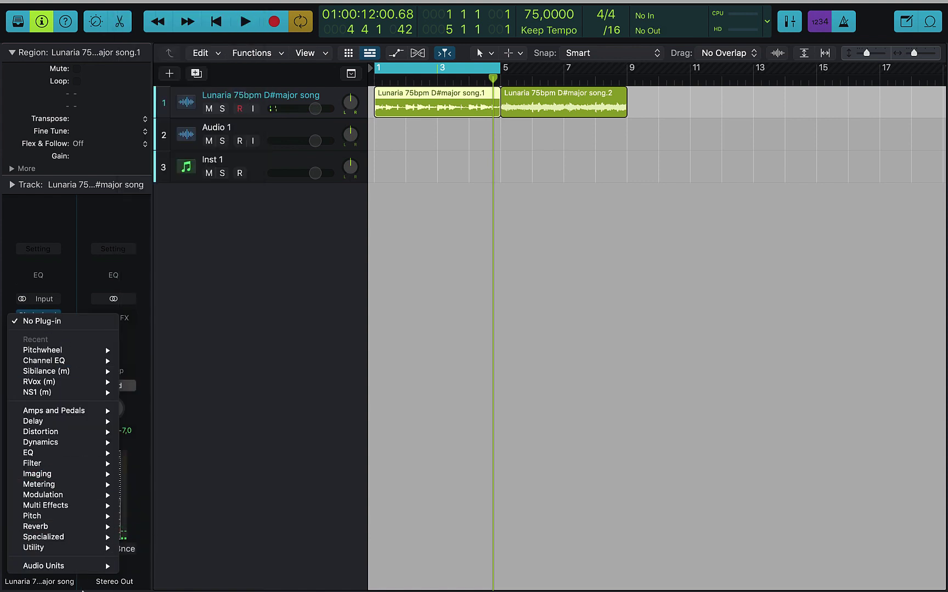
scroll(181, 547, down, 8)
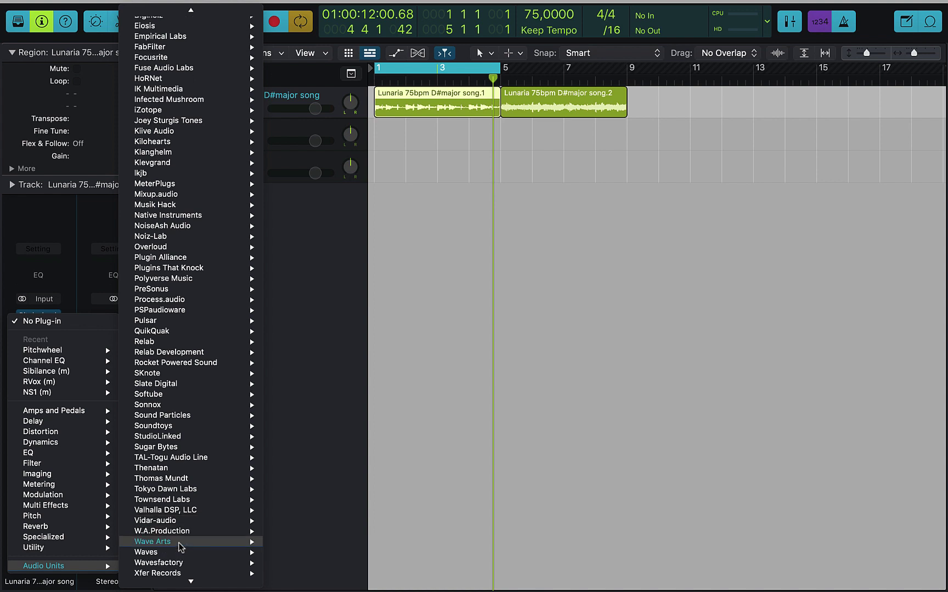
scroll(180, 547, down, 1)
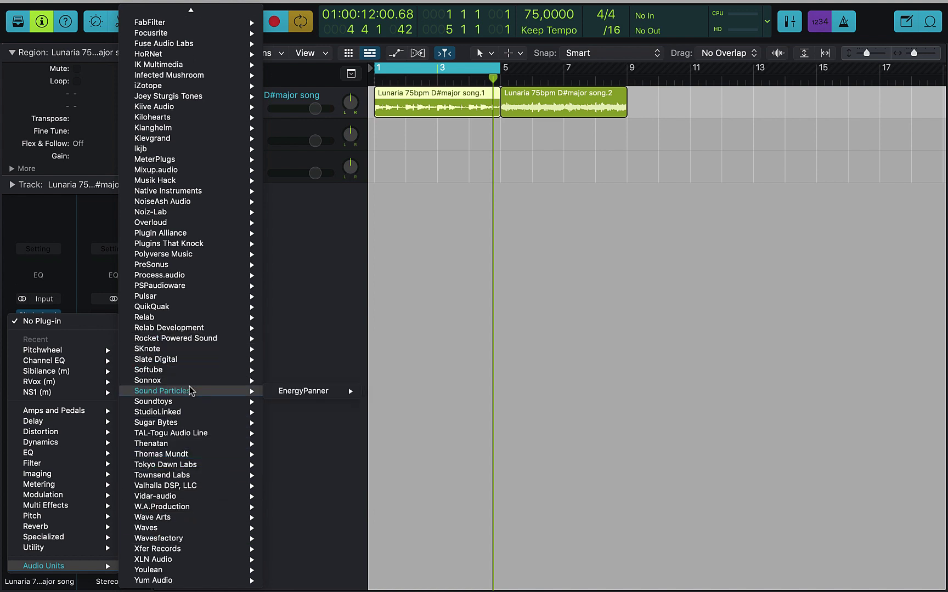
mouse_move(185, 417)
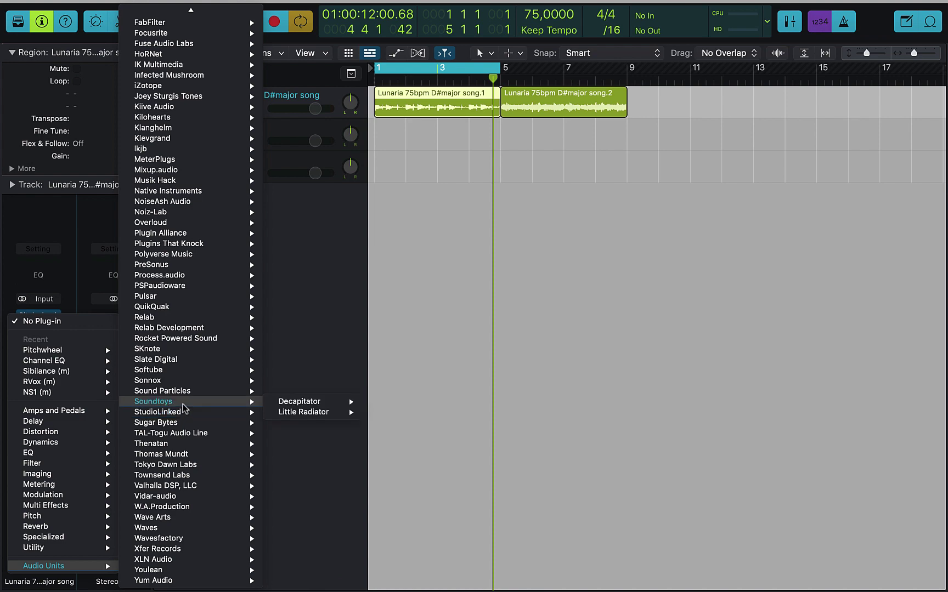
mouse_move(182, 443)
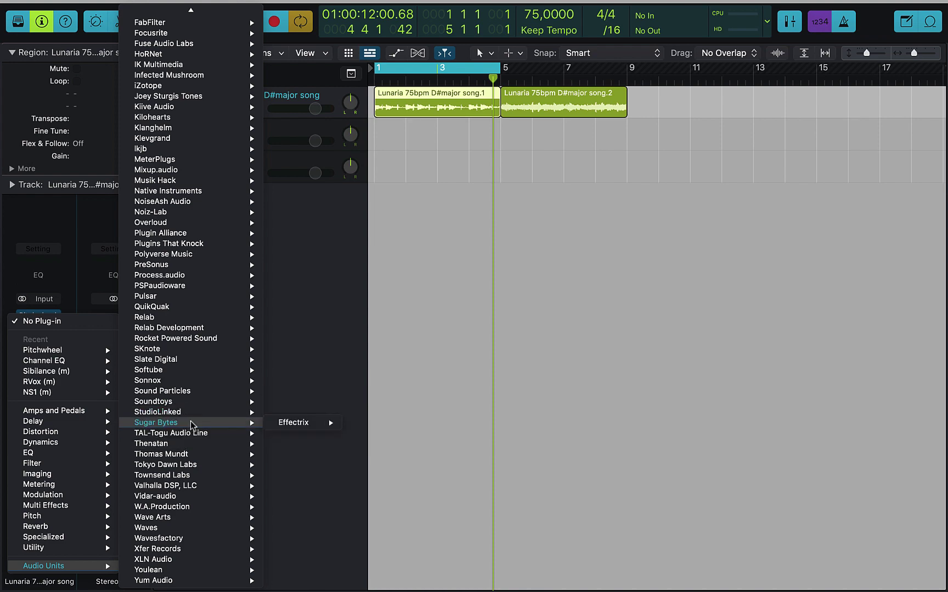
click(369, 423)
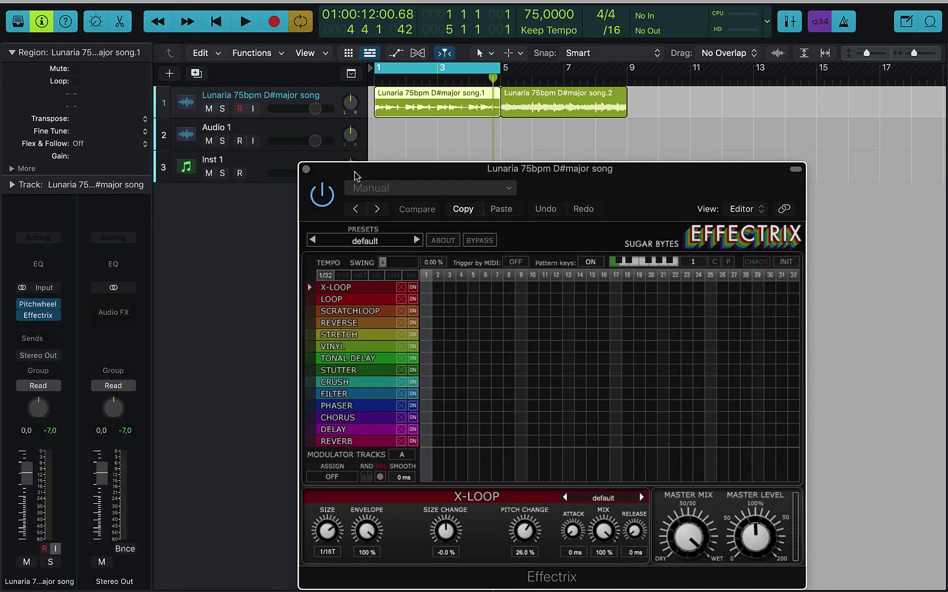
- Audition Effectrix presets on the looping Lunaria sample and load the Coeur de Paris preset
click(416, 240)
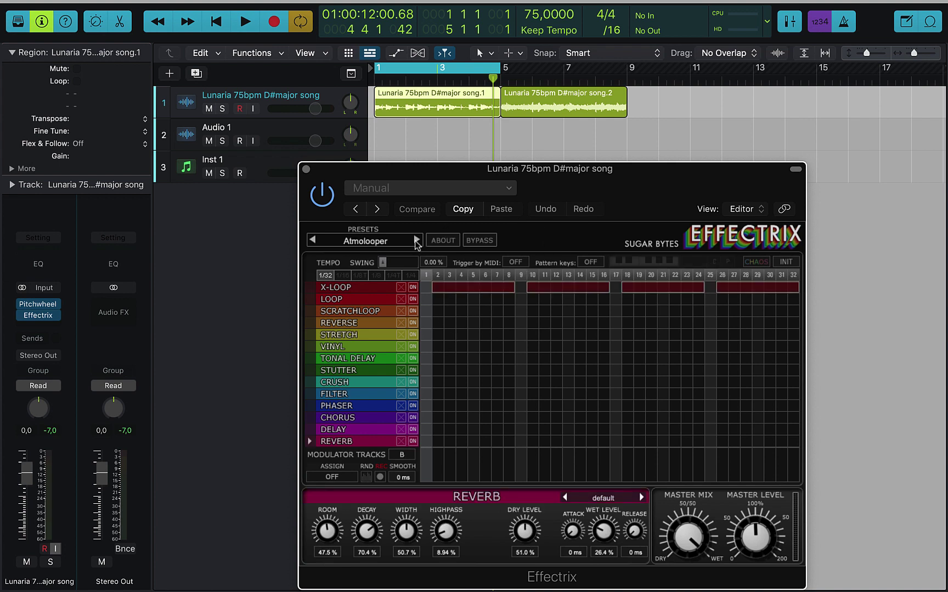
click(416, 240)
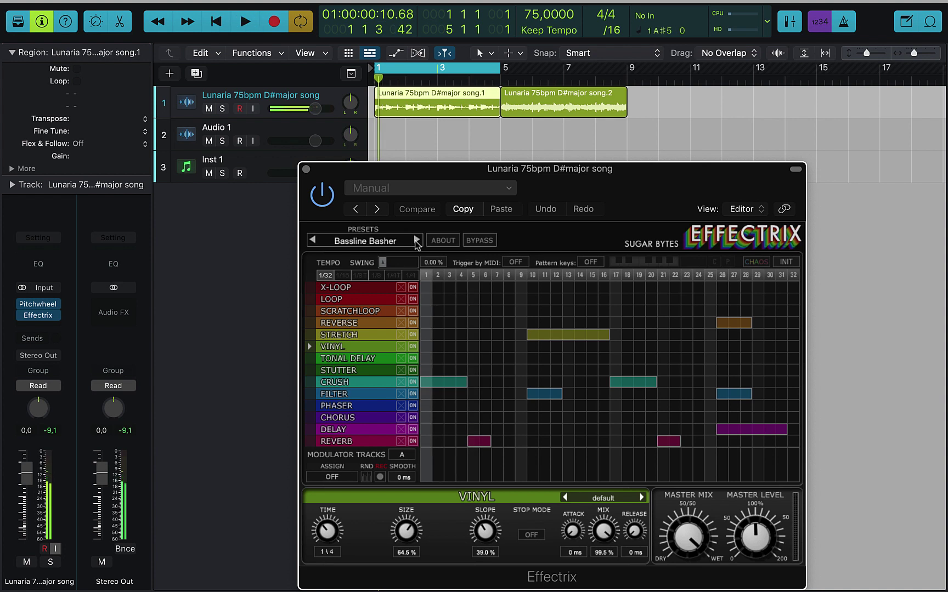
click(416, 241)
key(space)
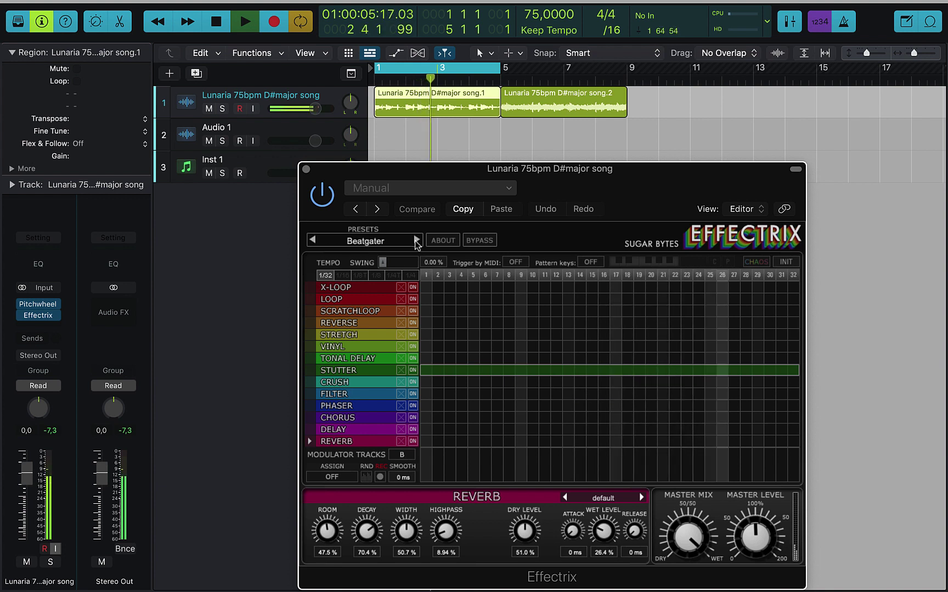
click(417, 240)
key(space)
key(space)
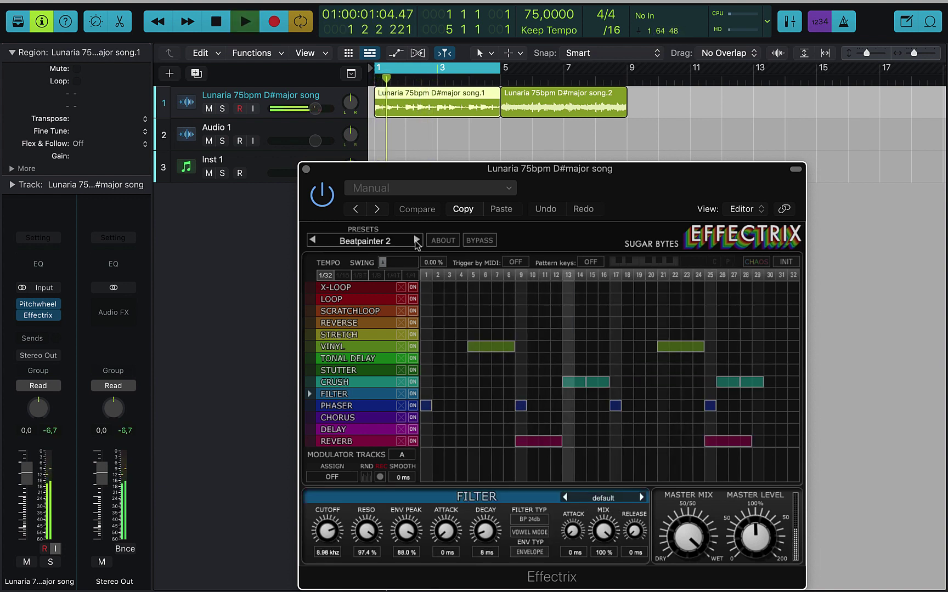
click(417, 240)
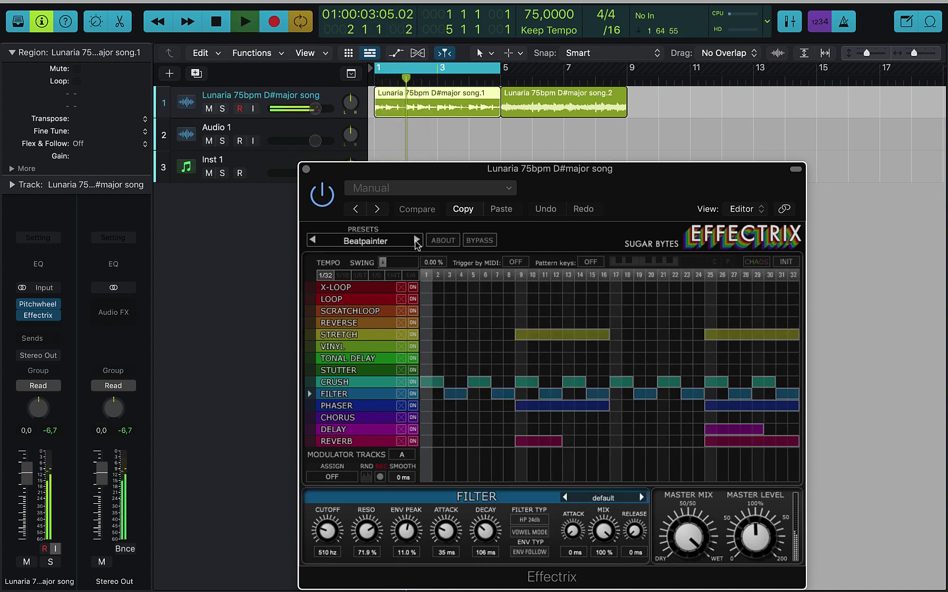
click(416, 241)
click(416, 241)
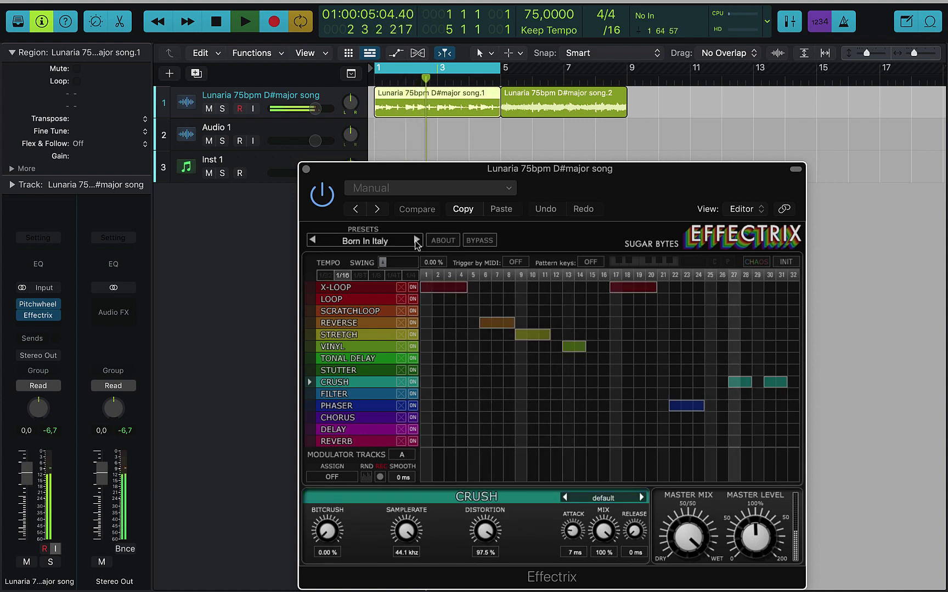
click(417, 240)
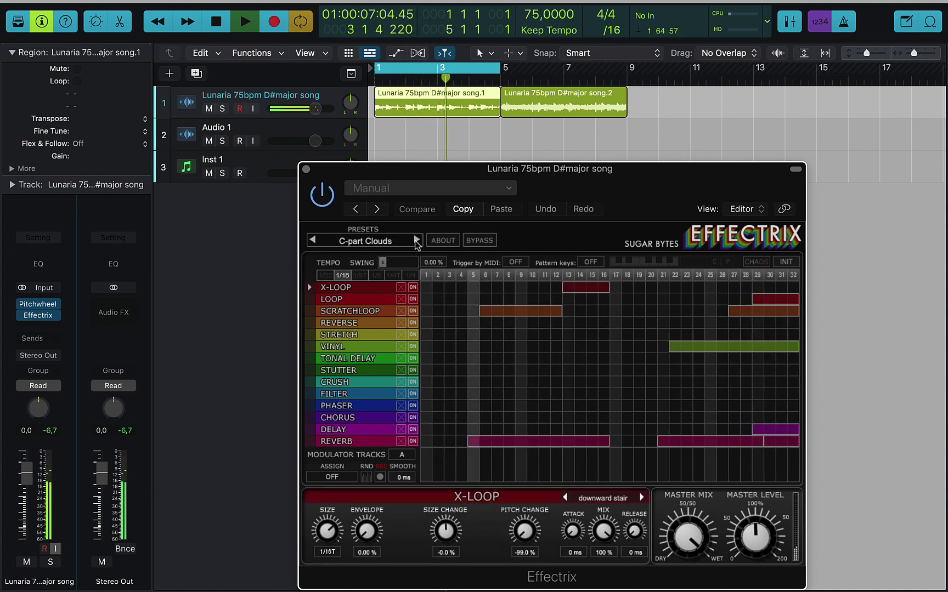
click(416, 240)
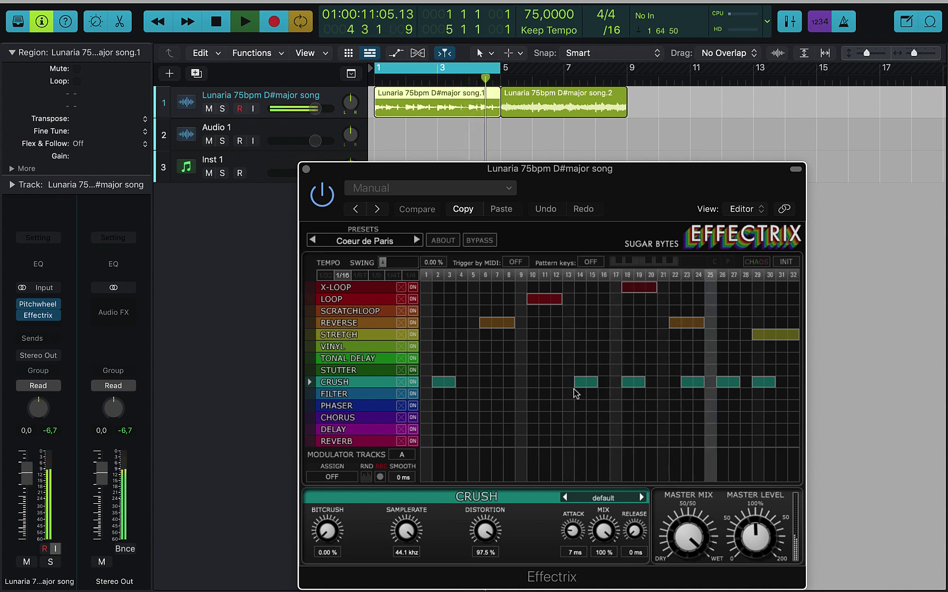
- Remove all the Crush blocks from the Effectrix sequencer pattern
click(555, 382)
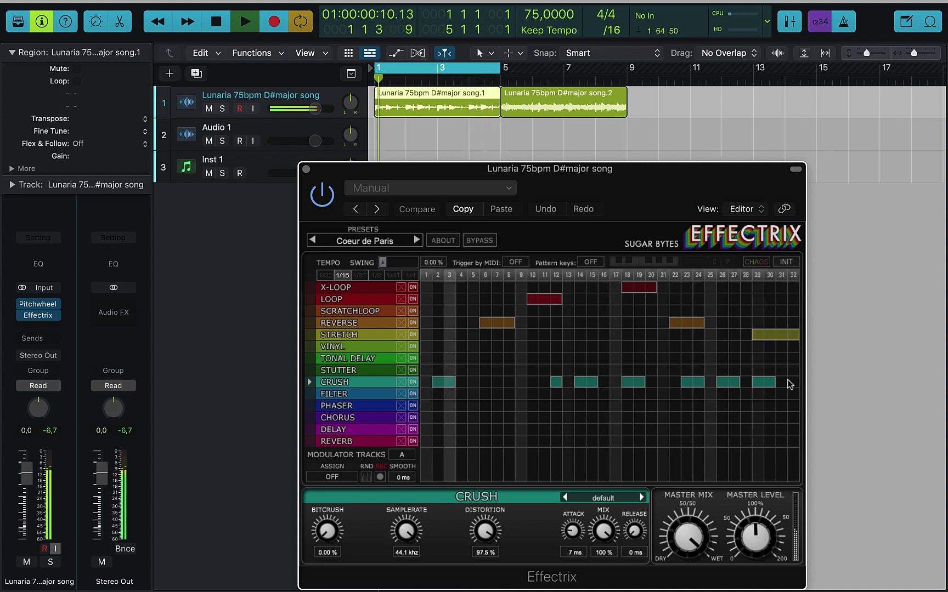
click(585, 382)
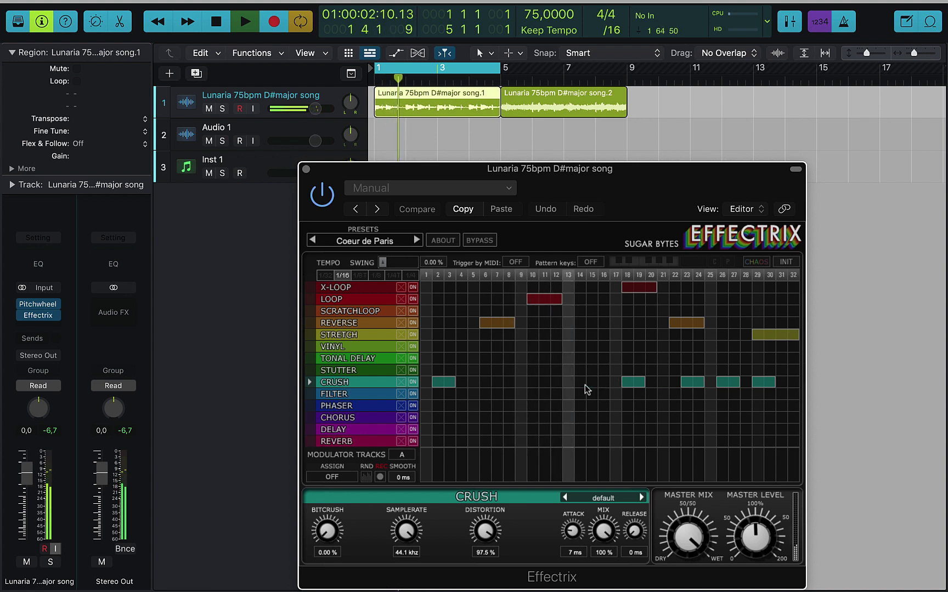
click(634, 382)
click(693, 382)
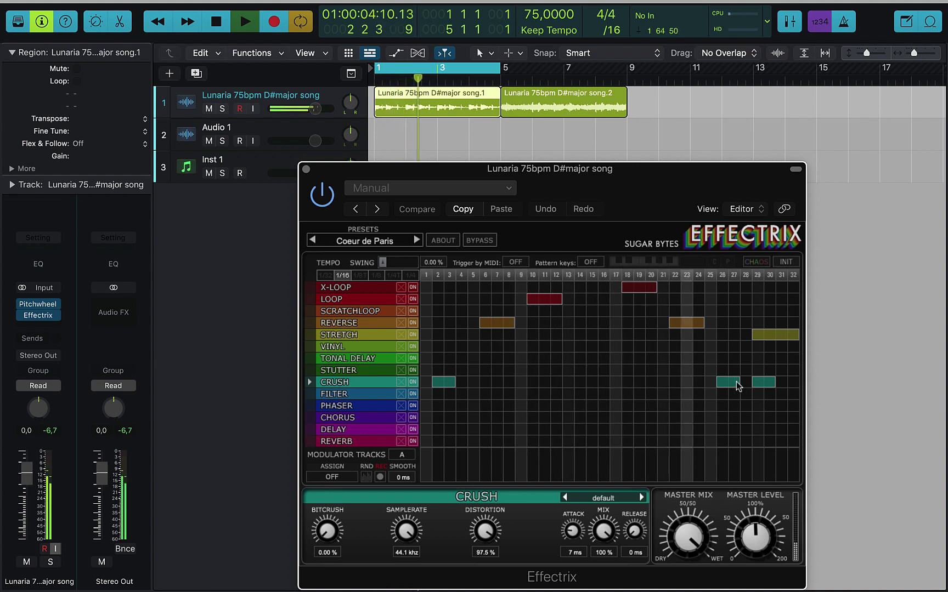
click(734, 383)
click(763, 383)
click(440, 386)
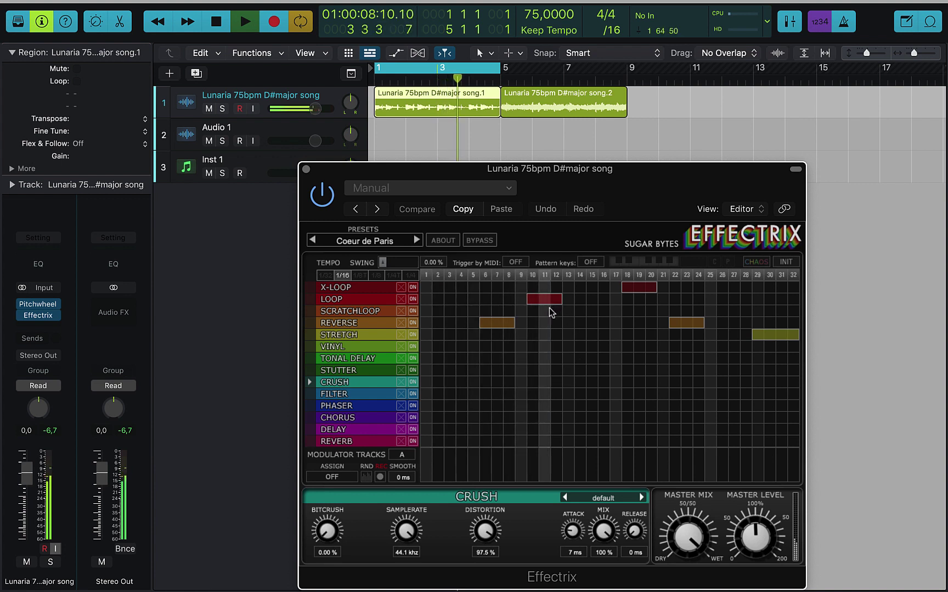
- Replace the X-Loop block with a single Loop block across steps 18 to 20, and close Effectrix
click(647, 288)
click(627, 299)
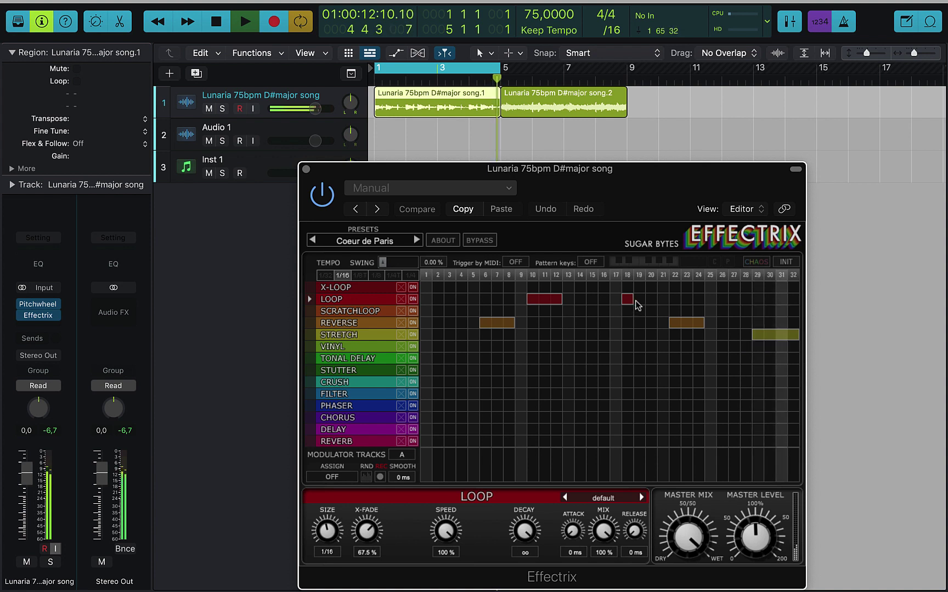
click(639, 299)
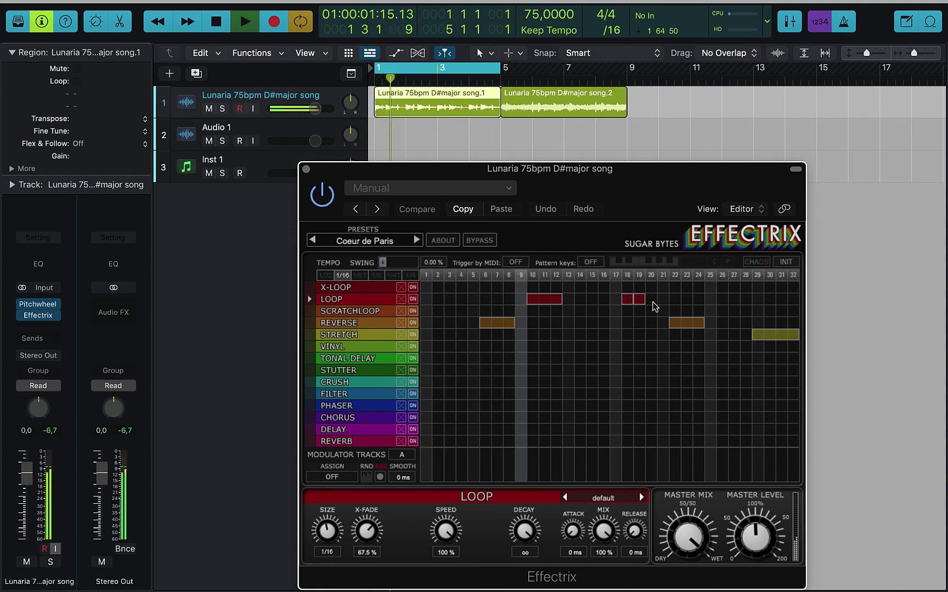
click(651, 300)
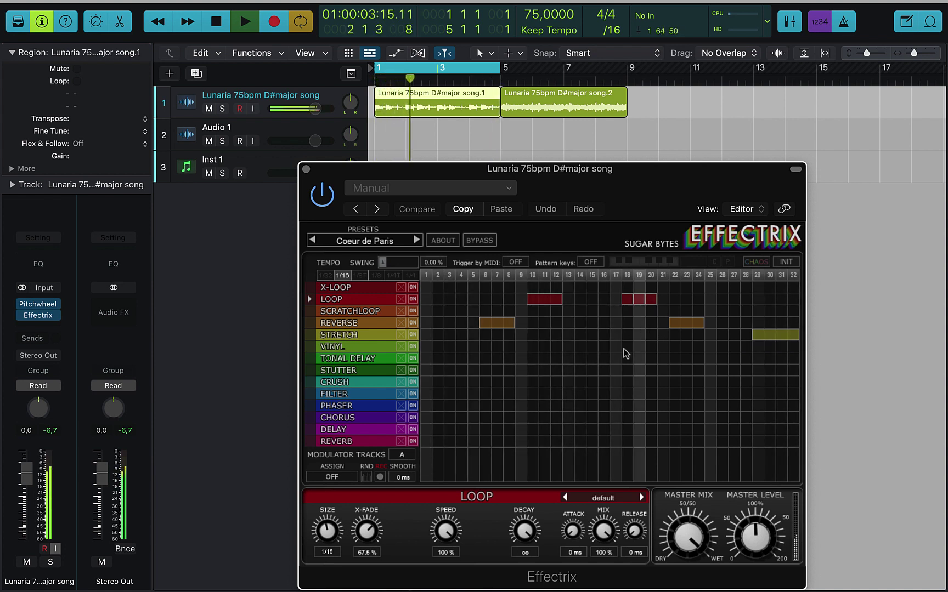
click(650, 301)
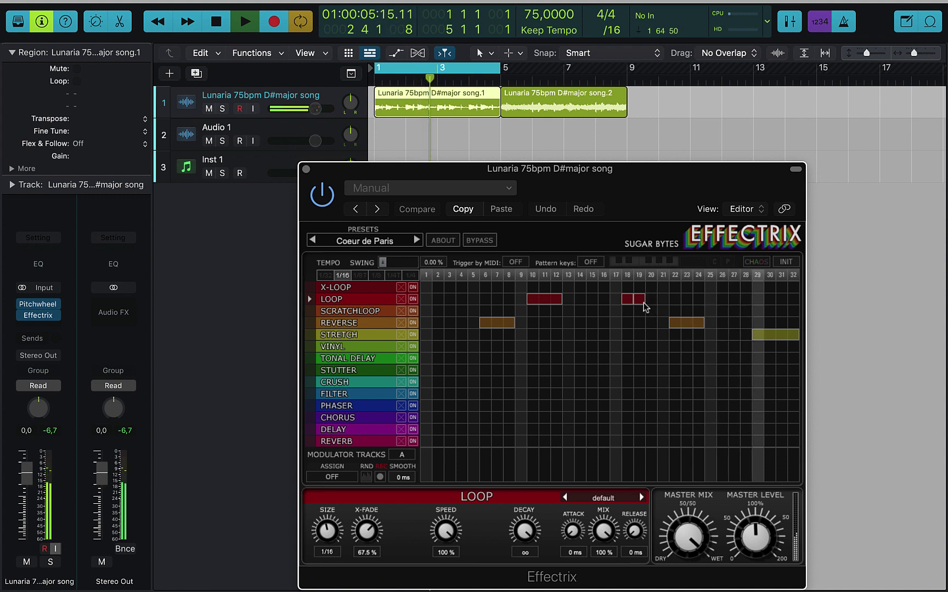
click(653, 301)
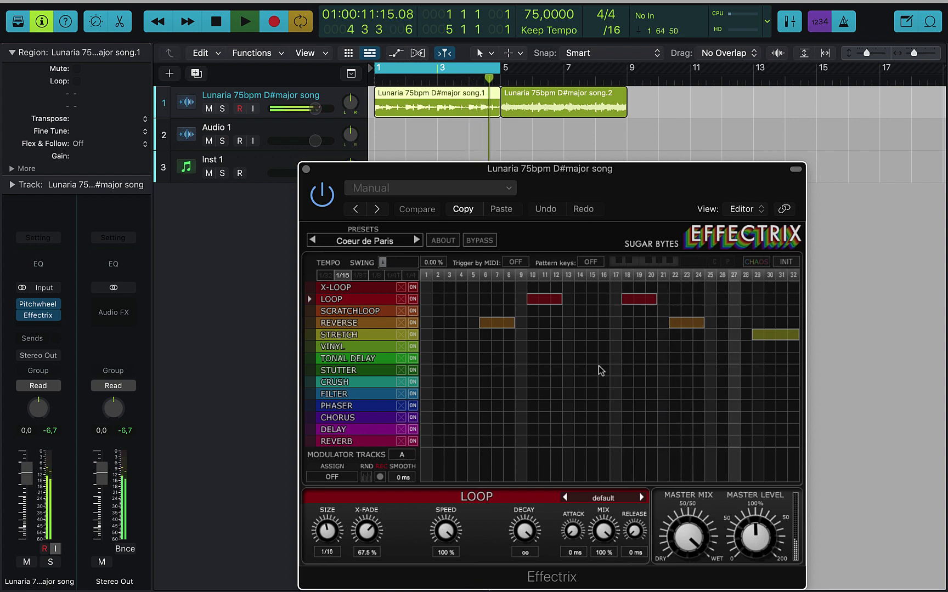
key(space)
click(307, 169)
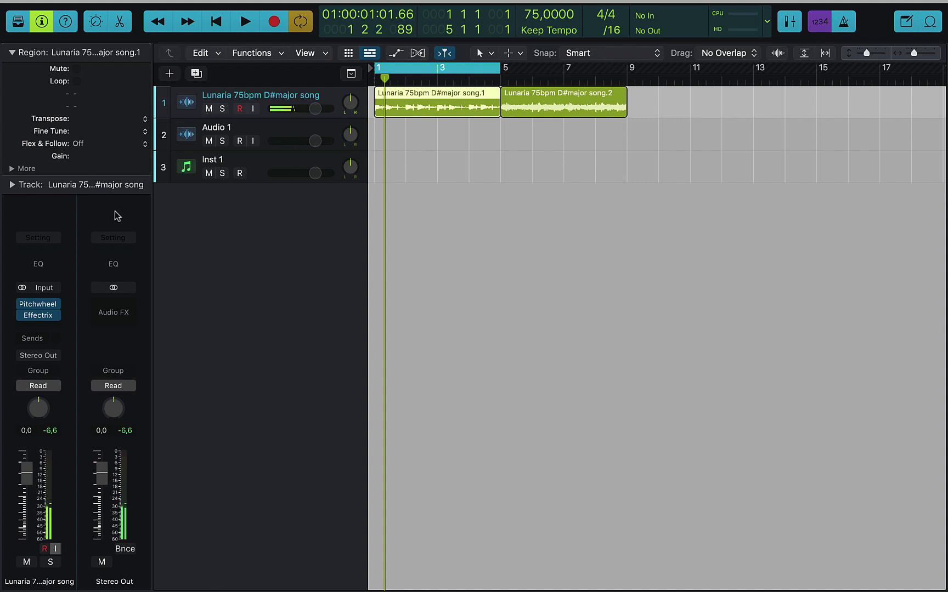
- Compare the playing Lunaria loop with Pitchwheel and Effectrix bypassed and active
key(space)
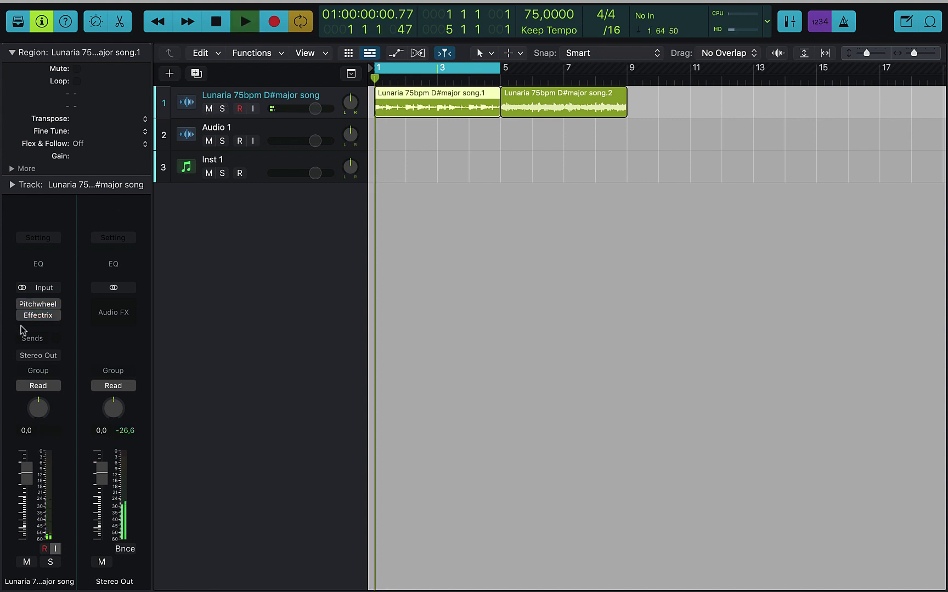
mouse_move(24, 317)
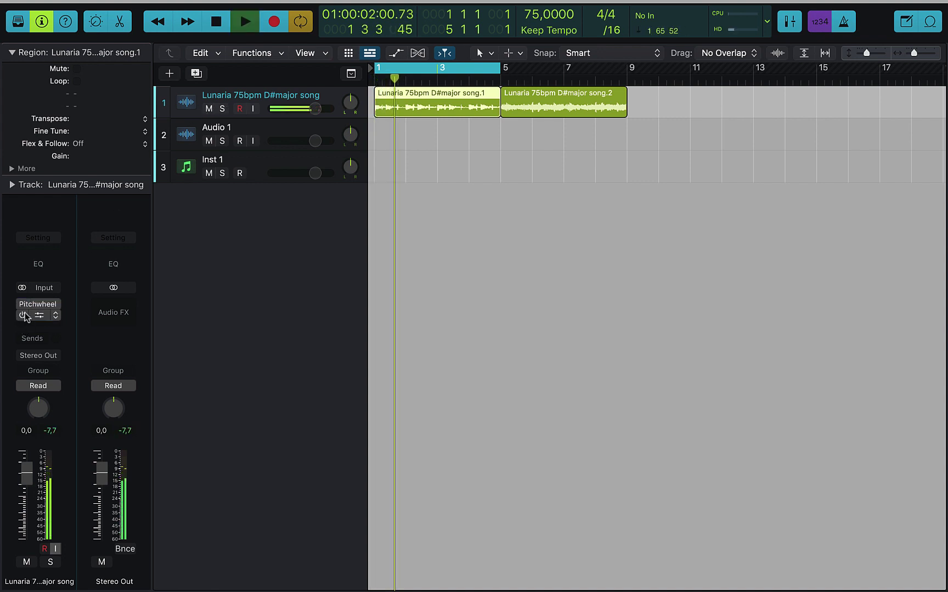
key(space)
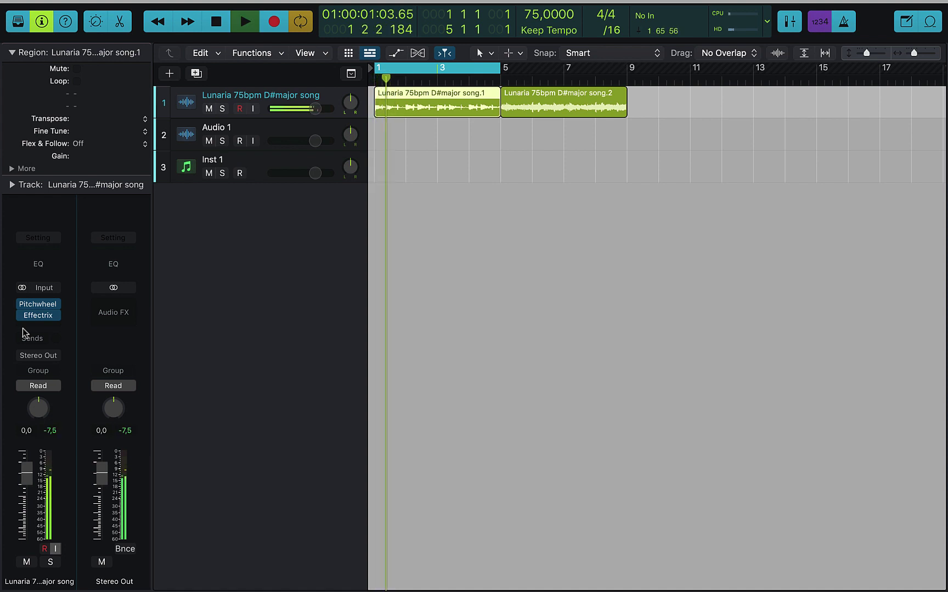
key(space)
- Load Maschine 2 as a stereo instrument on the Inst 1 track and move its window fully into view
click(222, 181)
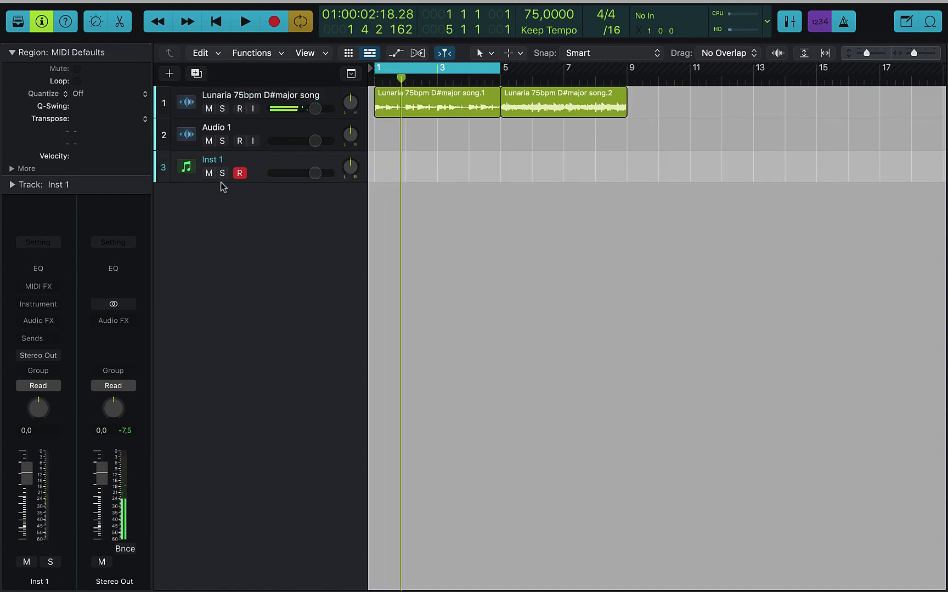
click(45, 306)
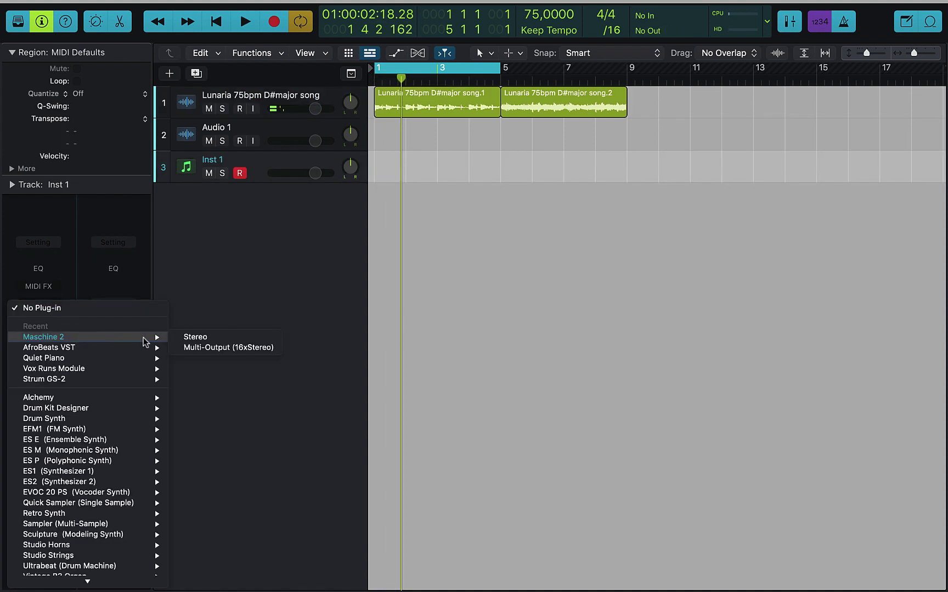
click(212, 338)
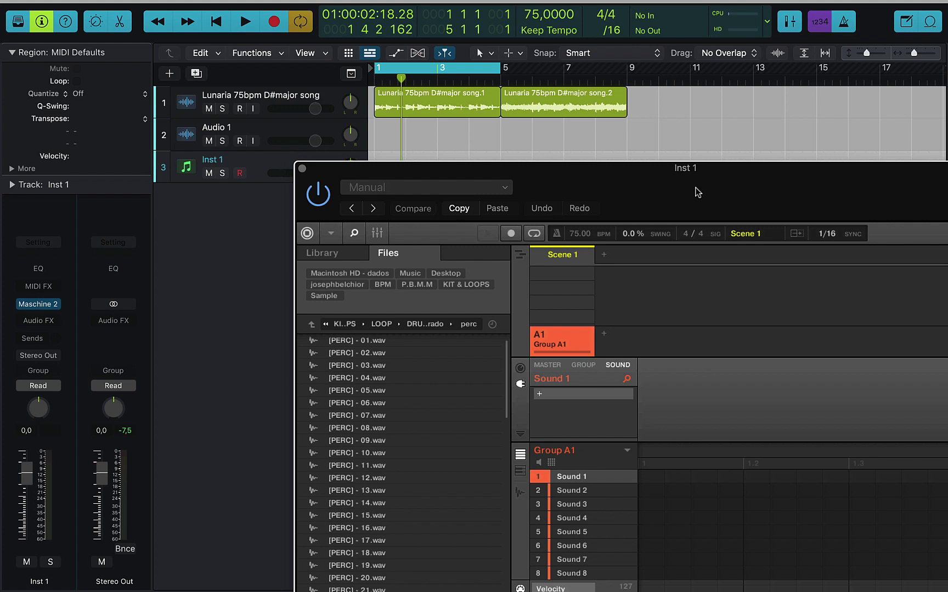
drag(697, 192, 538, 60)
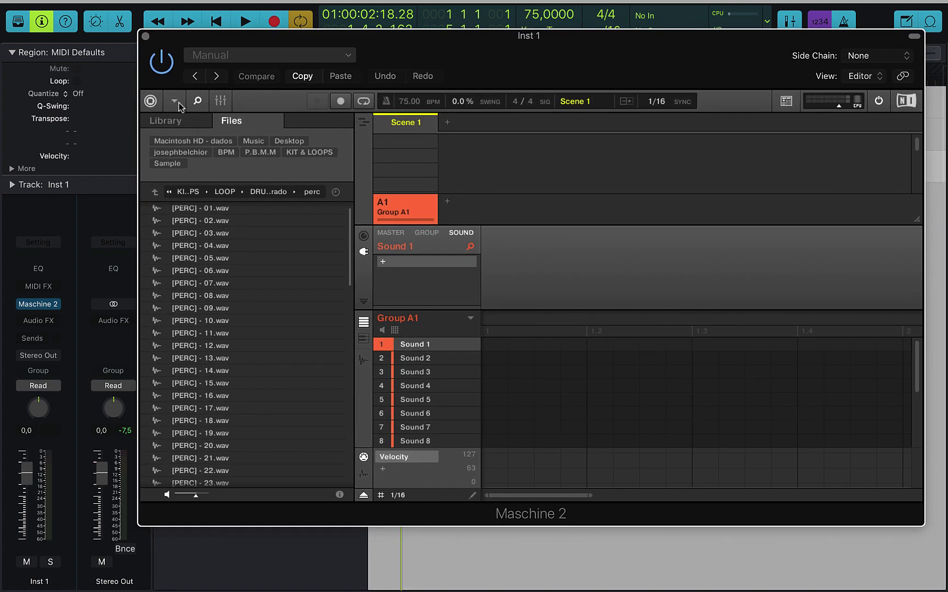
- Filter the Maschine library's group kits to the Pure Drip expansion
click(203, 120)
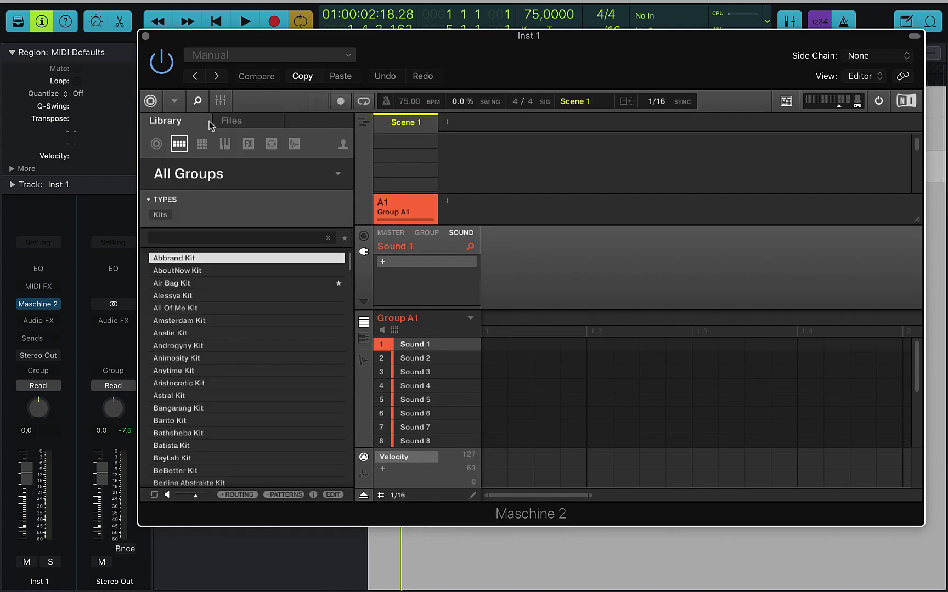
click(233, 121)
click(180, 116)
click(343, 145)
click(342, 145)
click(337, 174)
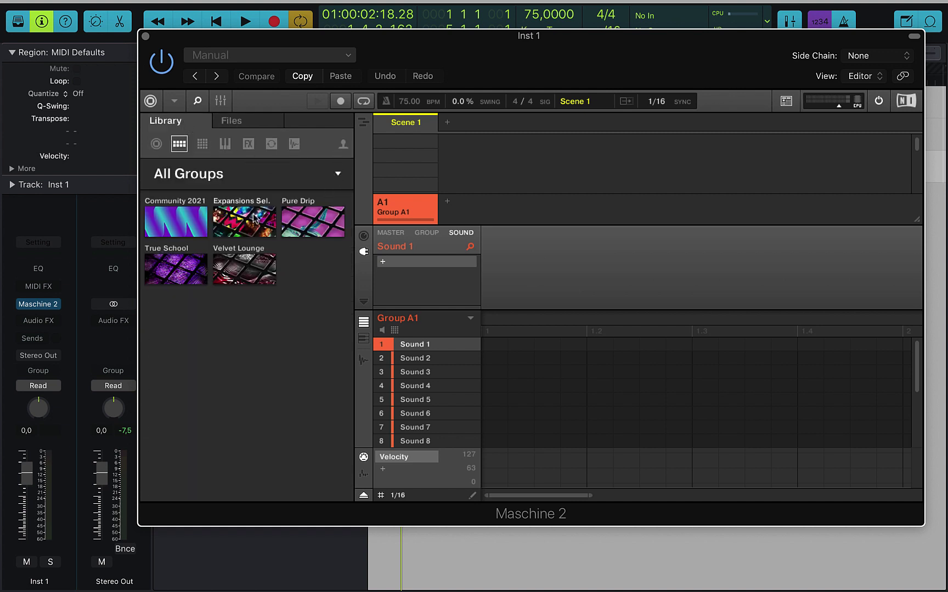
click(289, 221)
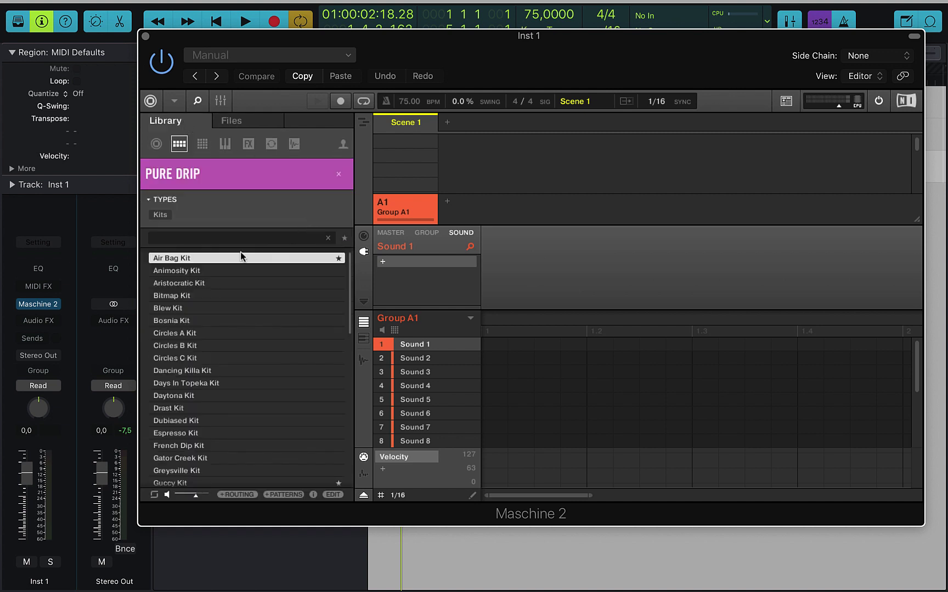
- Preview the Air Bag, Animosity and Aristocratic kits, and load Animosity Kit into the first group
click(184, 271)
click(184, 258)
click(184, 270)
click(182, 284)
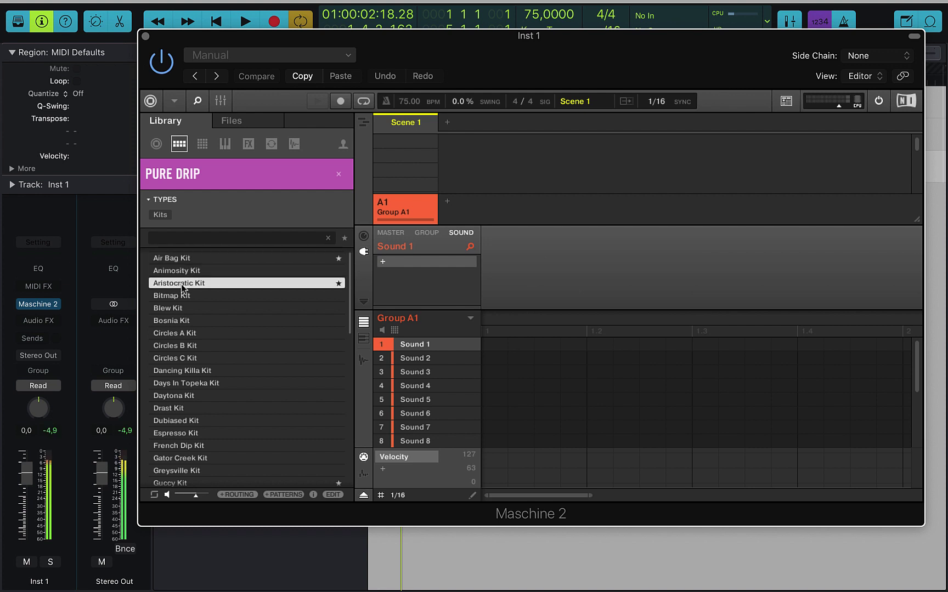
click(185, 271)
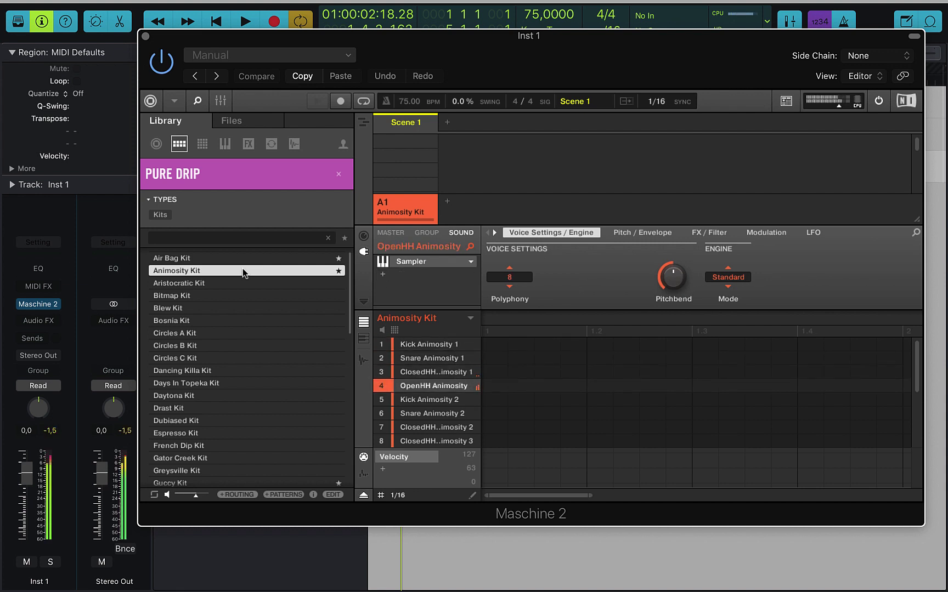
- Play the Animosity Kit drums over the Lunaria loop from the start, and close the Maschine window
key(Return)
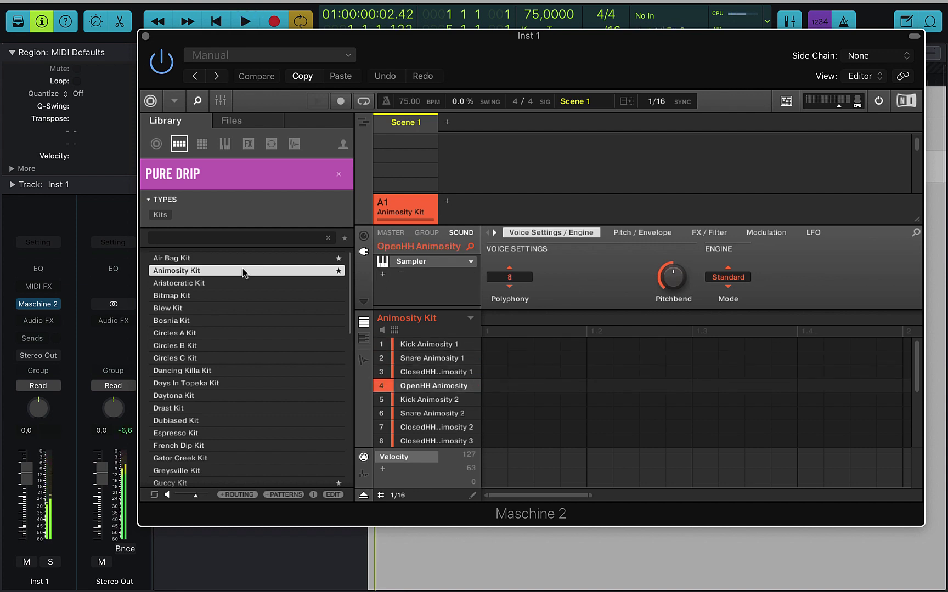
key(space)
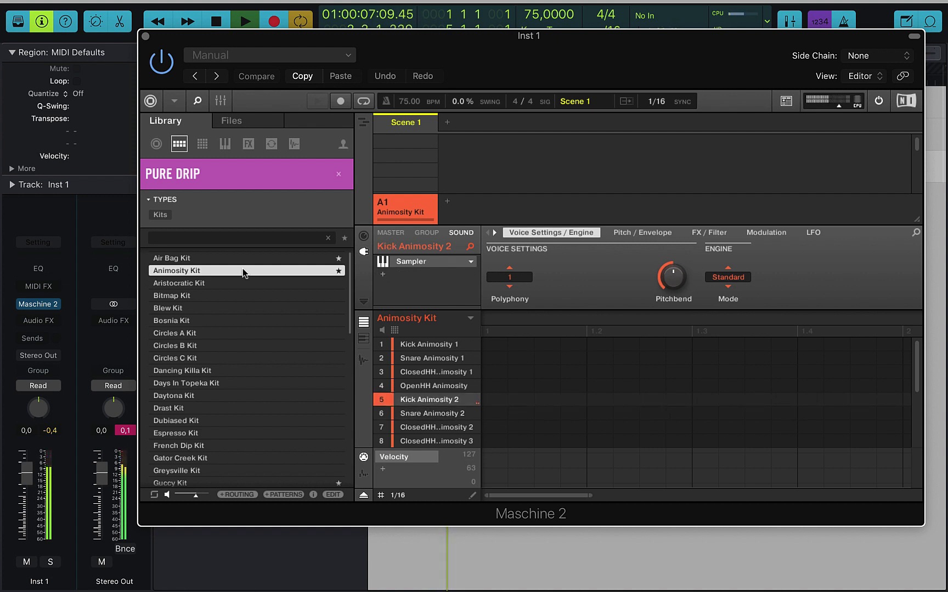
key(space)
click(145, 36)
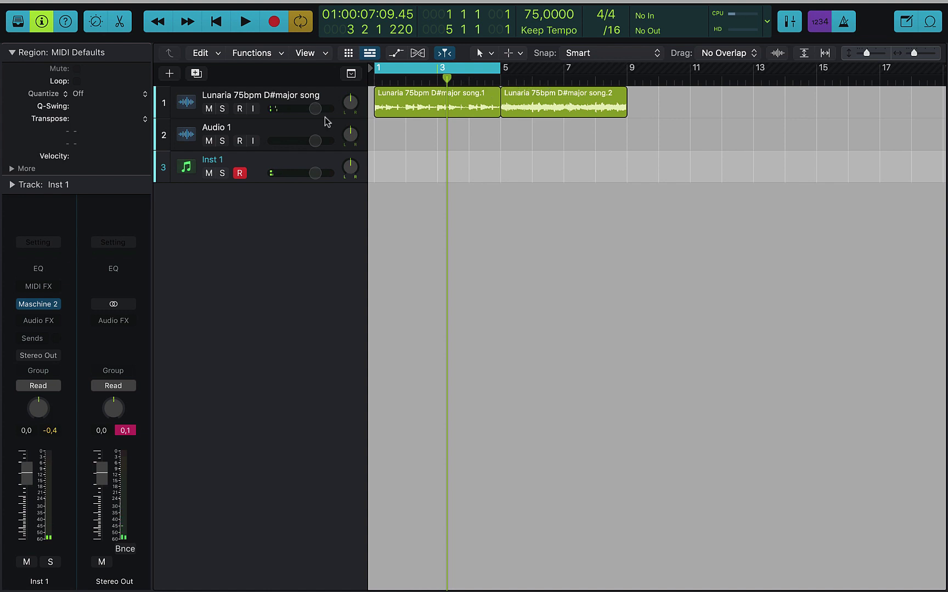
- Bounce the first Lunaria region in place to a new track with its effects rendered
right_click(471, 91)
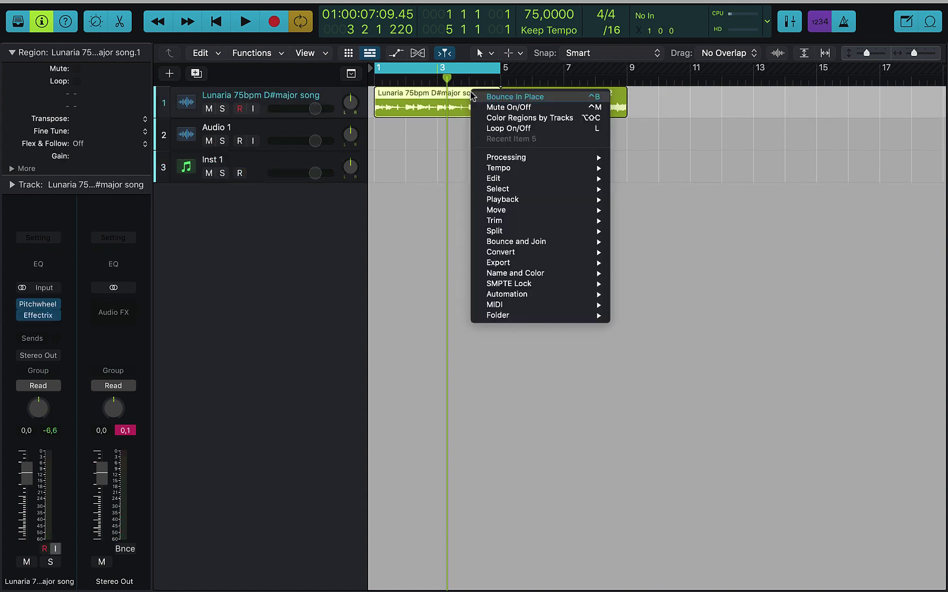
click(524, 98)
click(585, 242)
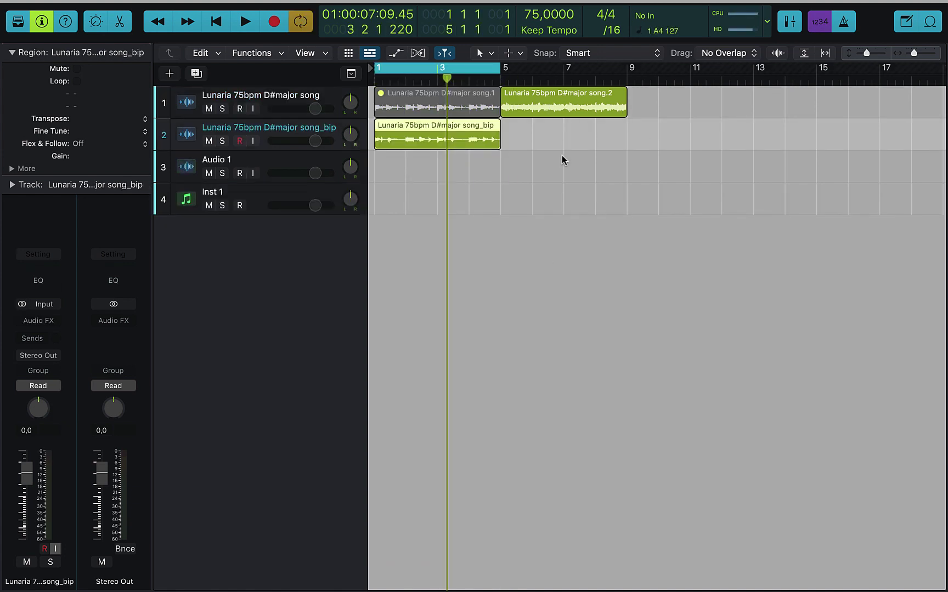
- Play the bounced Lunaria region from the start to audition it together with the Animosity Kit drums
key(Return)
key(space)
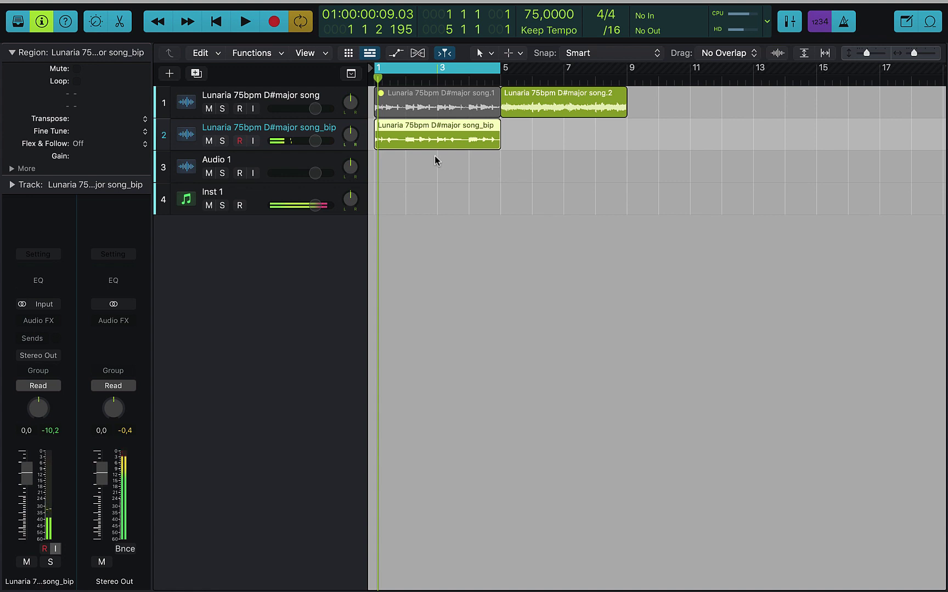
key(Return)
key(space)
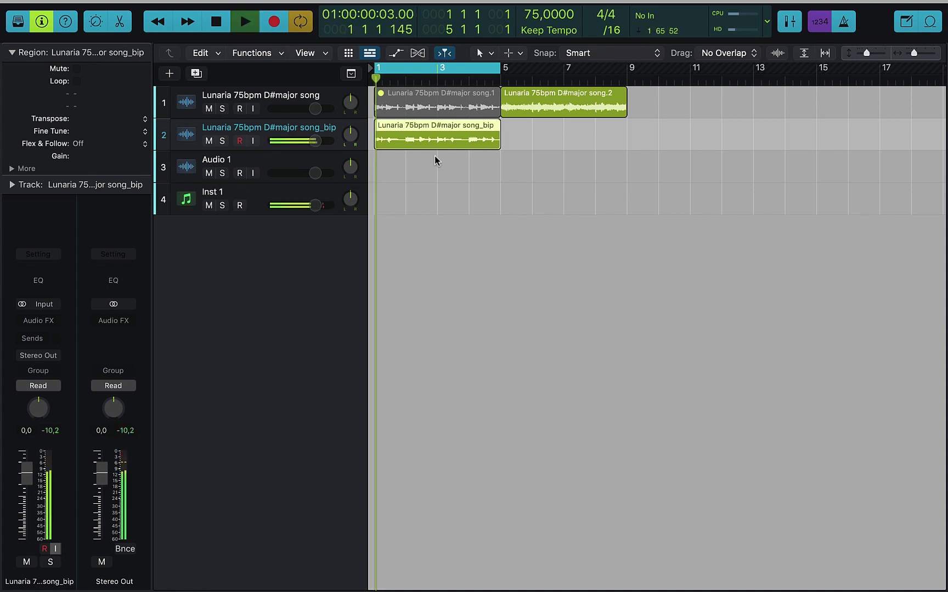
key(space)
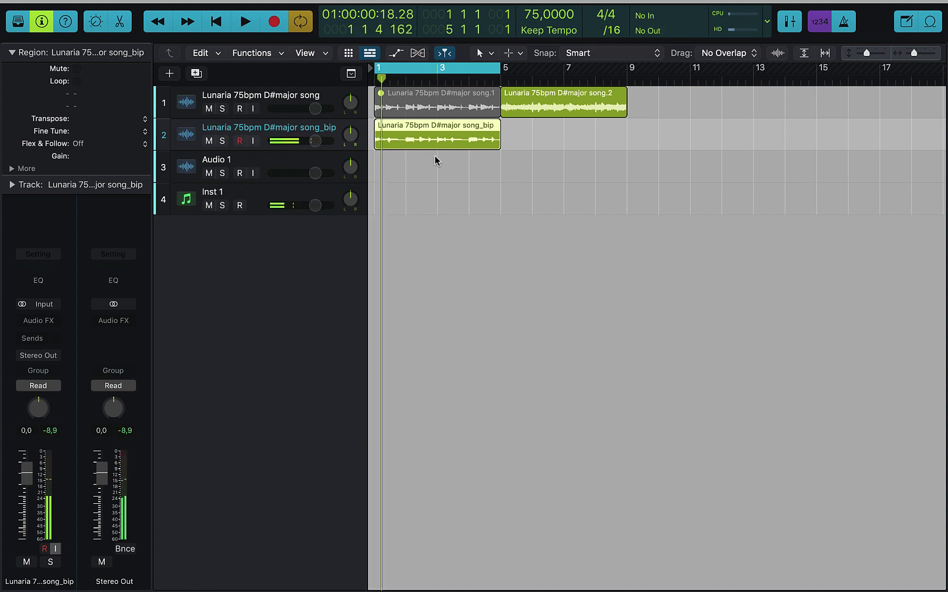
- Reopen Maschine on the Inst 1 track, record a four-bar Kick Animosity 2 and Snare Animosity 2 pattern, and play it back
click(258, 193)
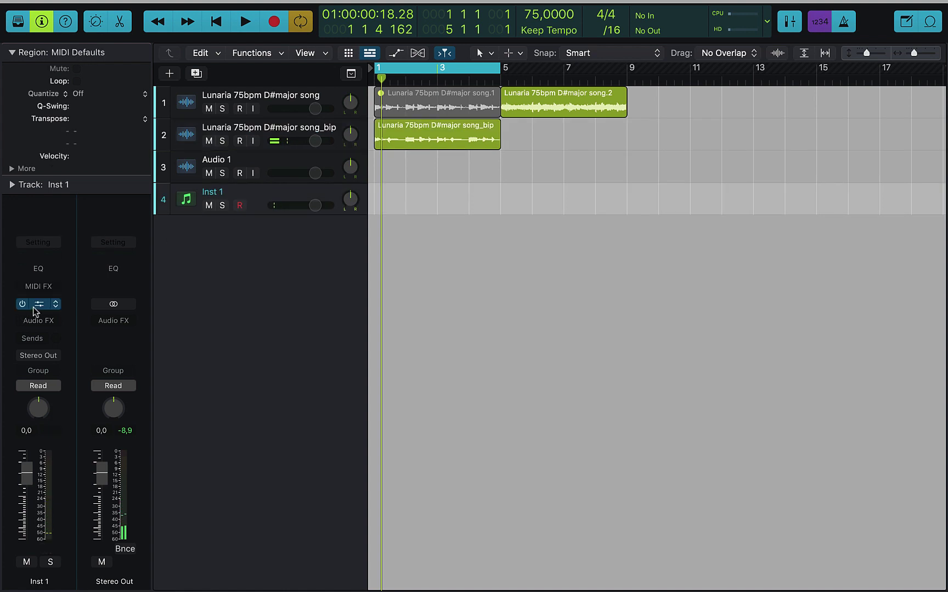
click(34, 306)
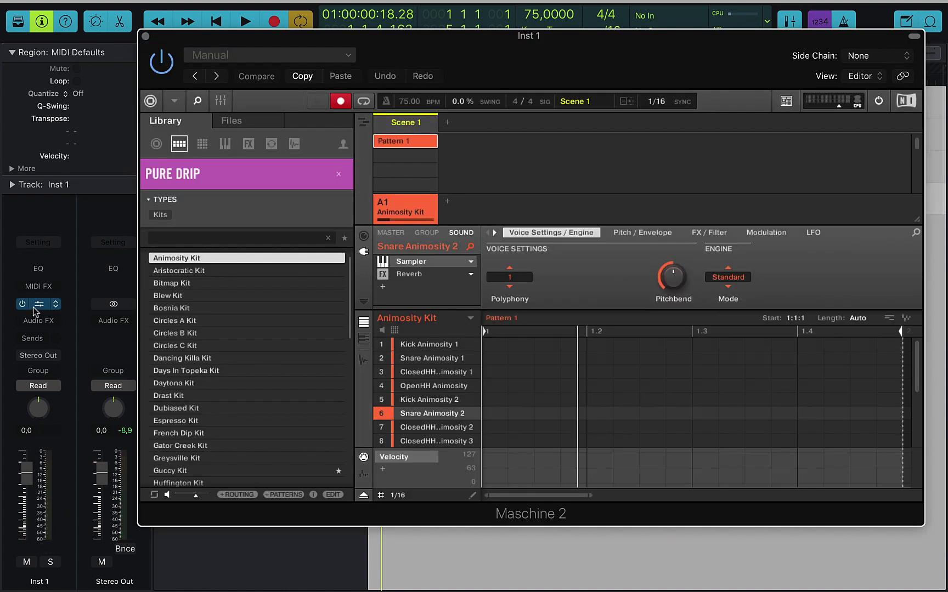
key(r)
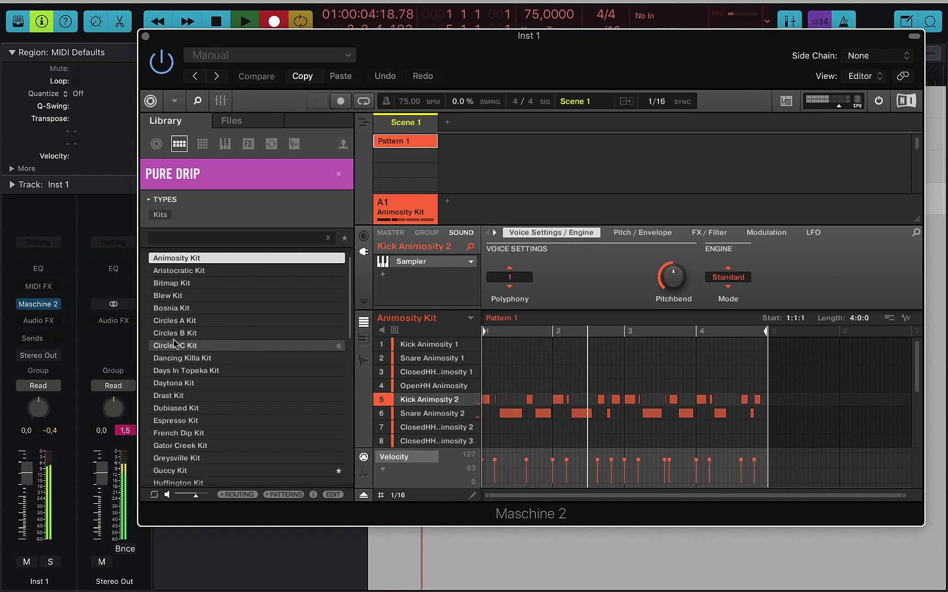
key(space)
key(space)
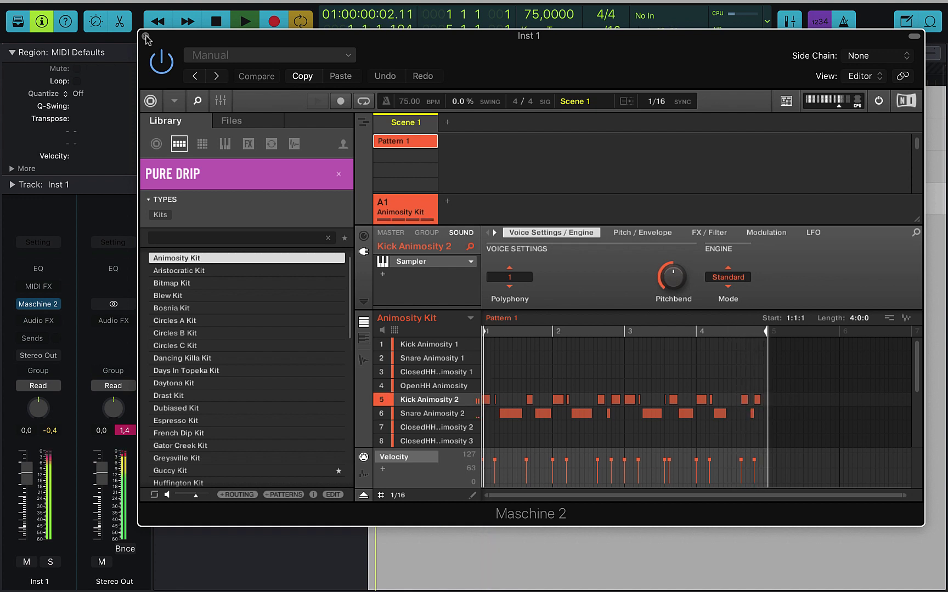
- Record a dense closed hi-hat part with sound 3 of the Animosity Kit across the four-bar pattern
key(space)
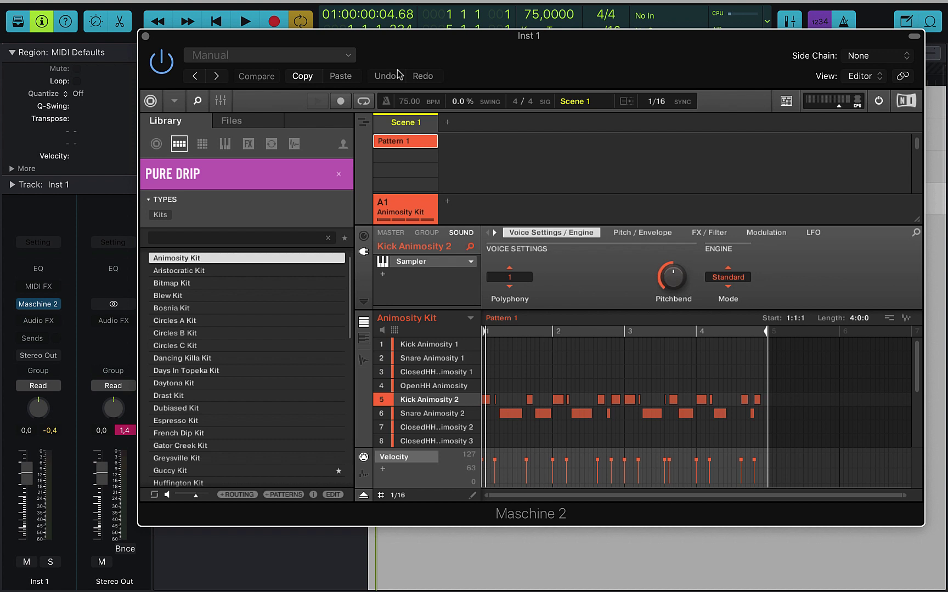
key(space)
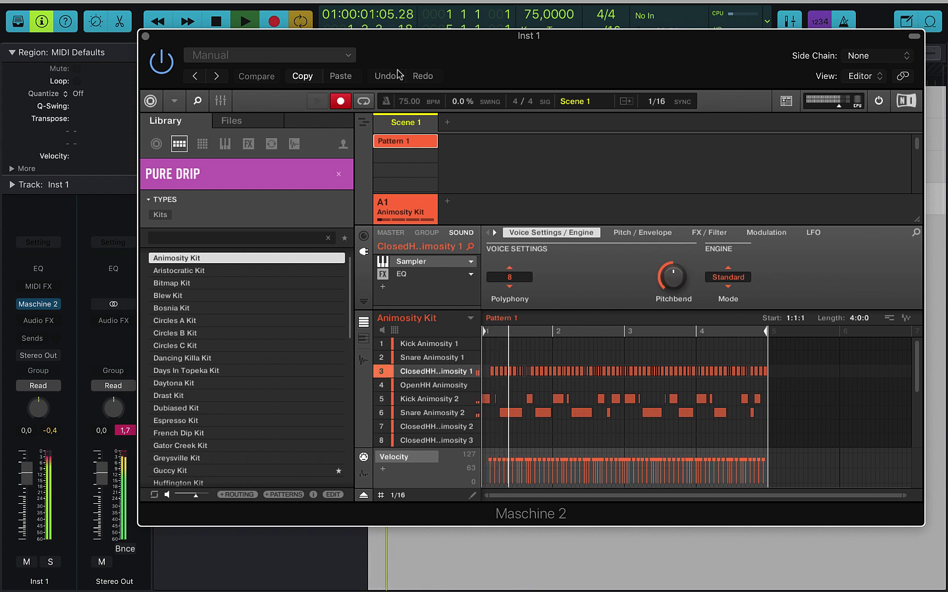
key(space)
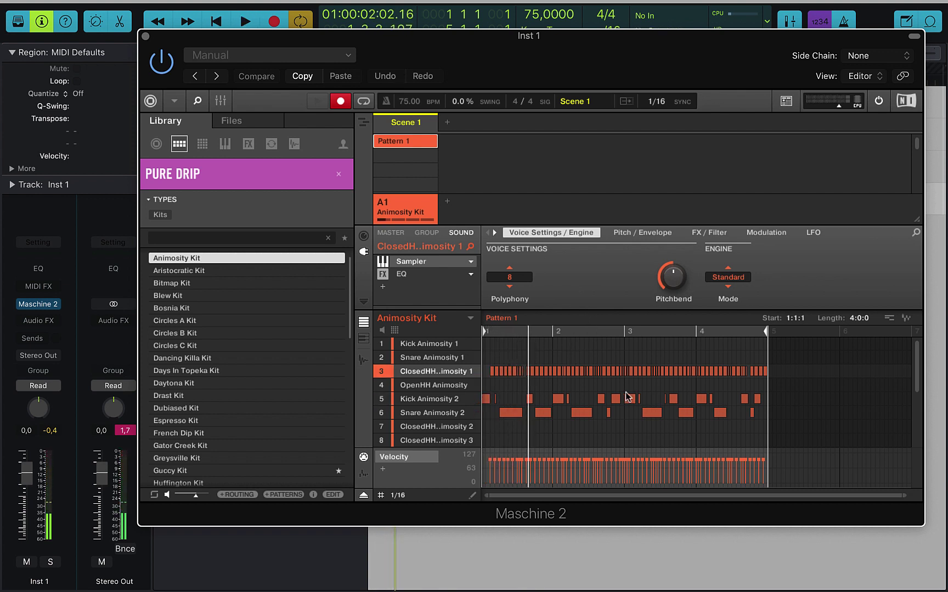
- Show the output settings of closed hi-hat sound 3 and play the full drum pattern with the Lunaria loop
mouse_move(419, 373)
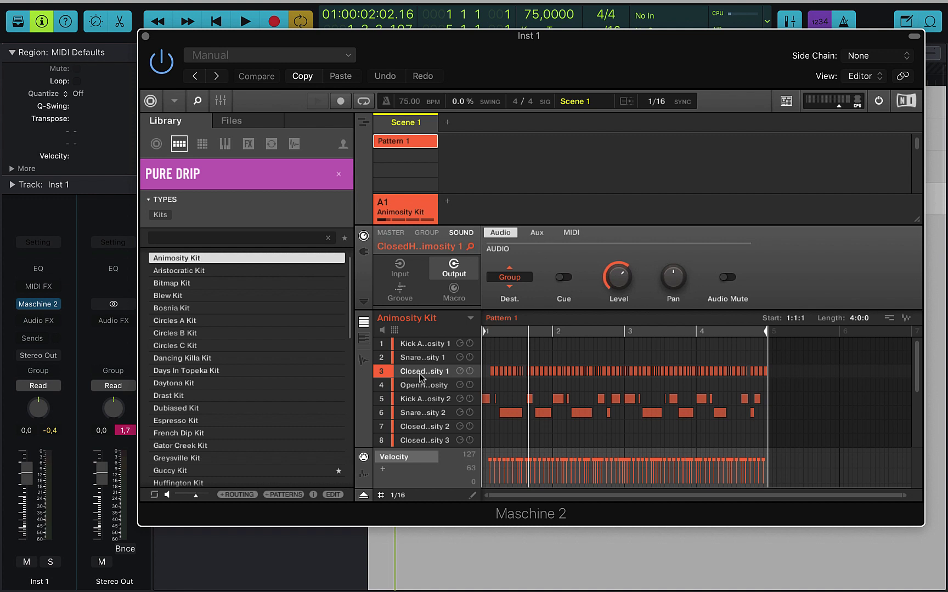
key(space)
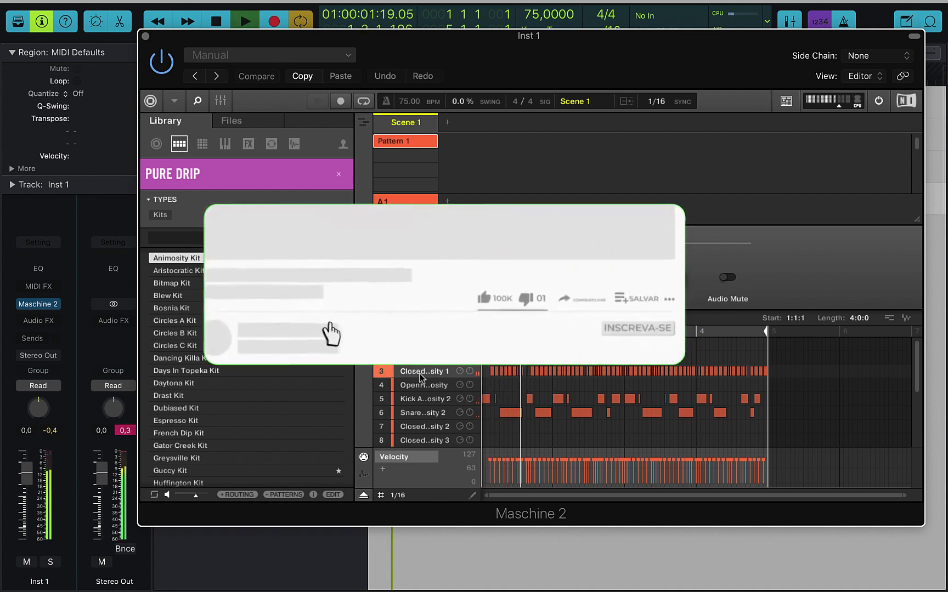